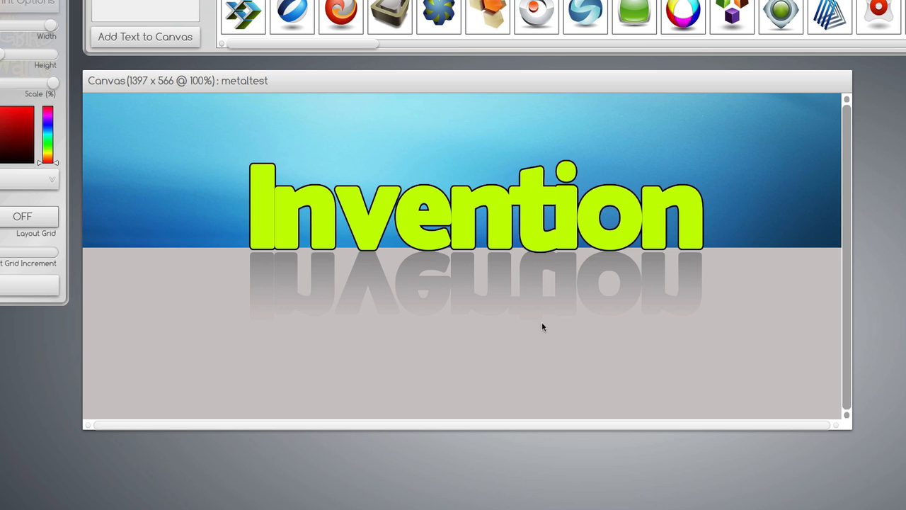
Delete the faded reflection beneath the Invention text and shift the green Invention text slightly to the left
left_click(264, 231)
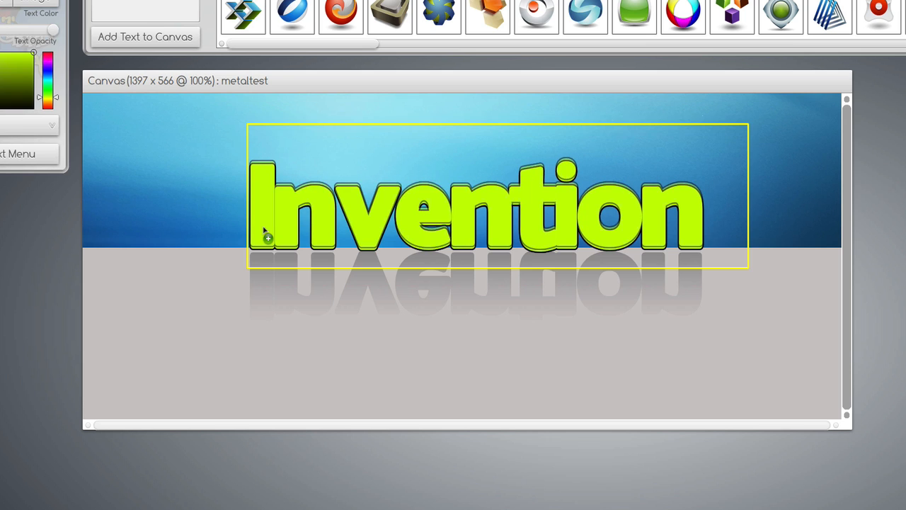
left_click_drag(273, 277, 265, 293)
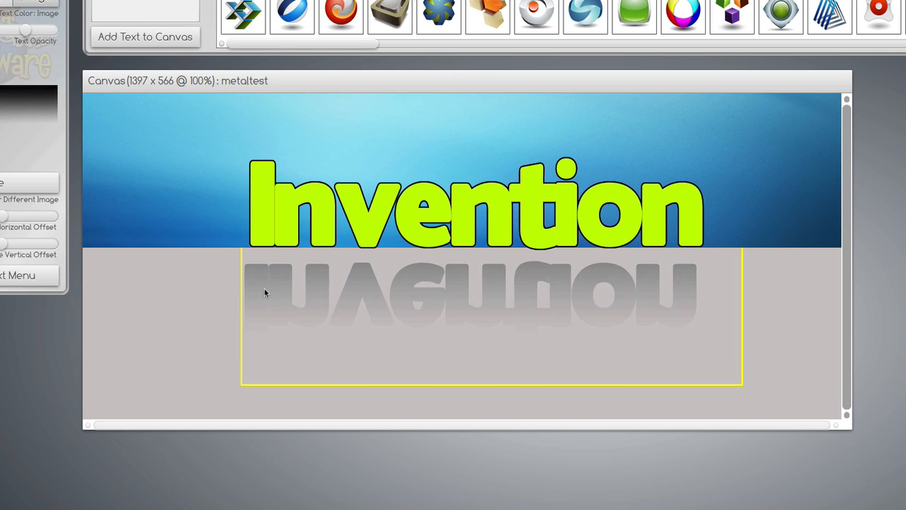
key("Delete")
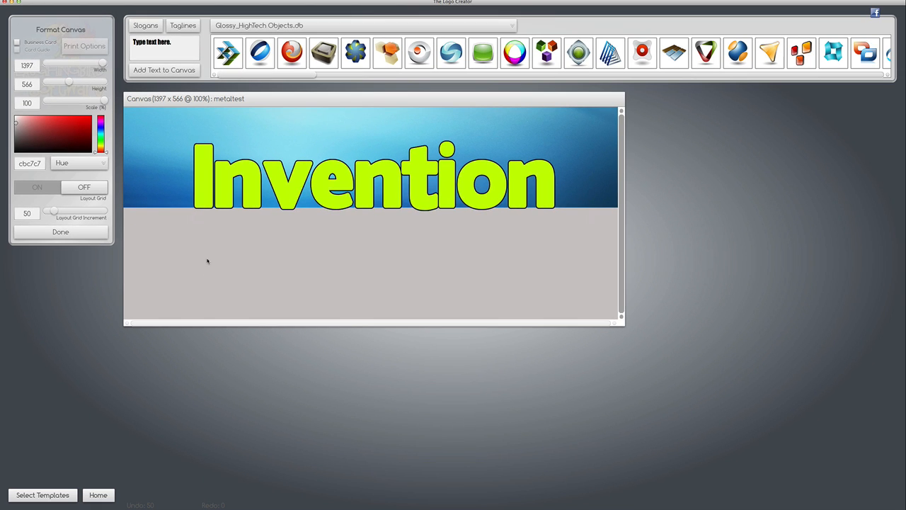
left_click_drag(286, 198, 273, 200)
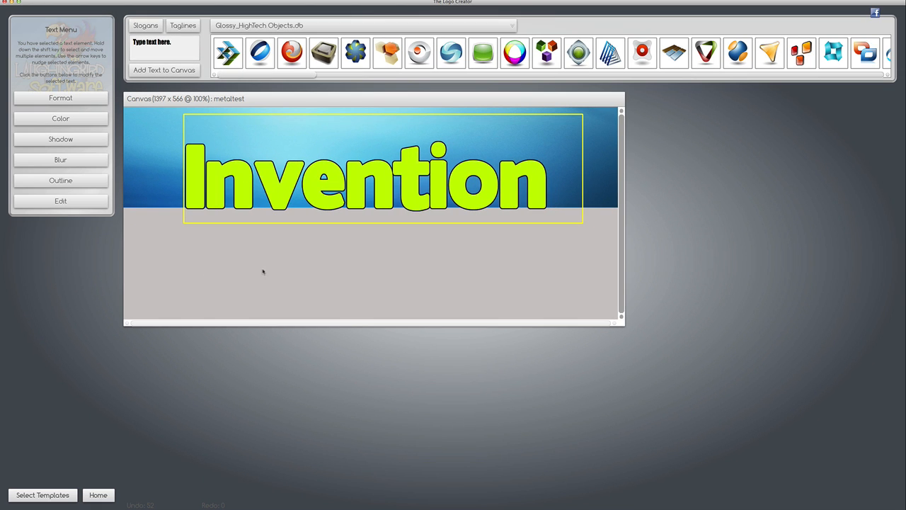
Duplicate the Invention text and place the copy directly below the original
left_click(90, 1)
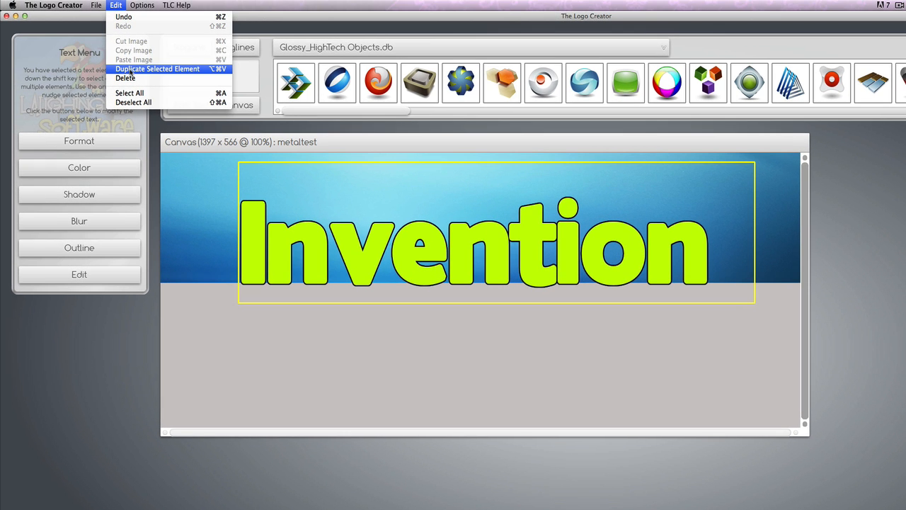
left_click(131, 69)
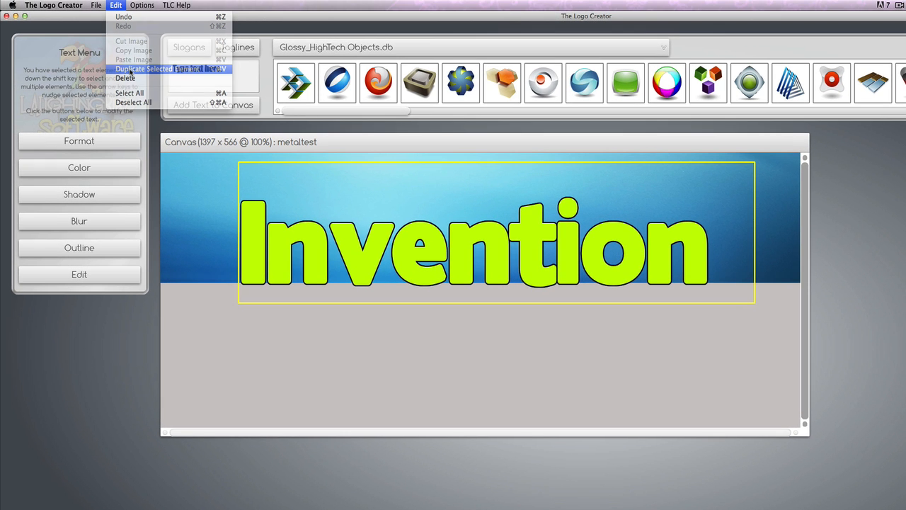
left_click_drag(381, 243, 380, 341)
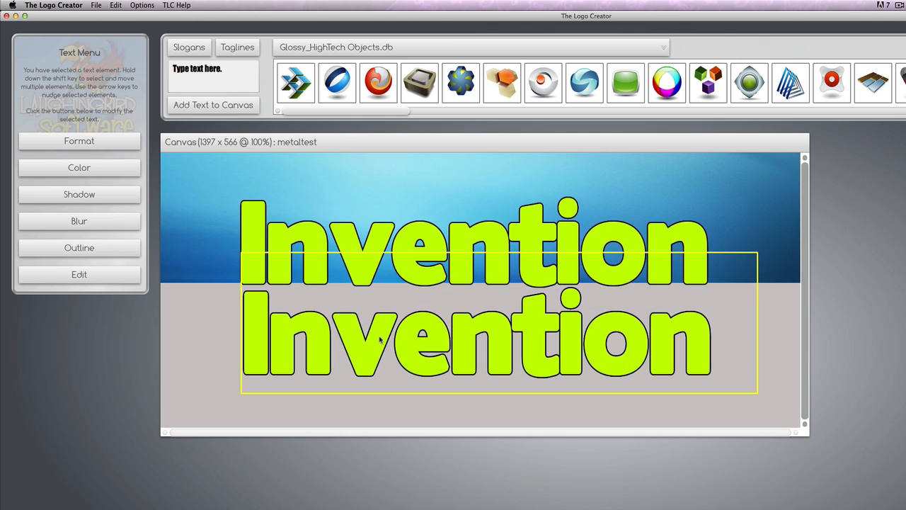
Flip the lower Invention copy vertically and align it under the original as a mirror image
left_click(76, 142)
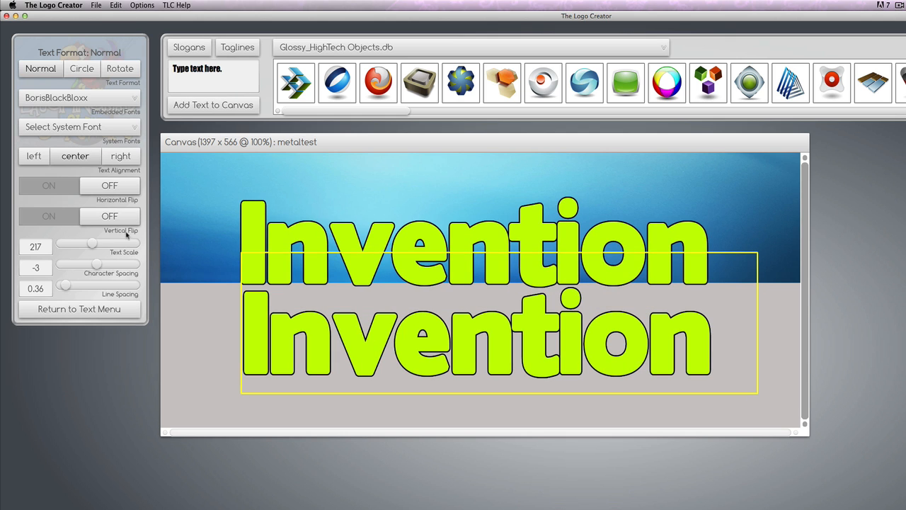
left_click(49, 216)
left_click_drag(244, 303, 249, 326)
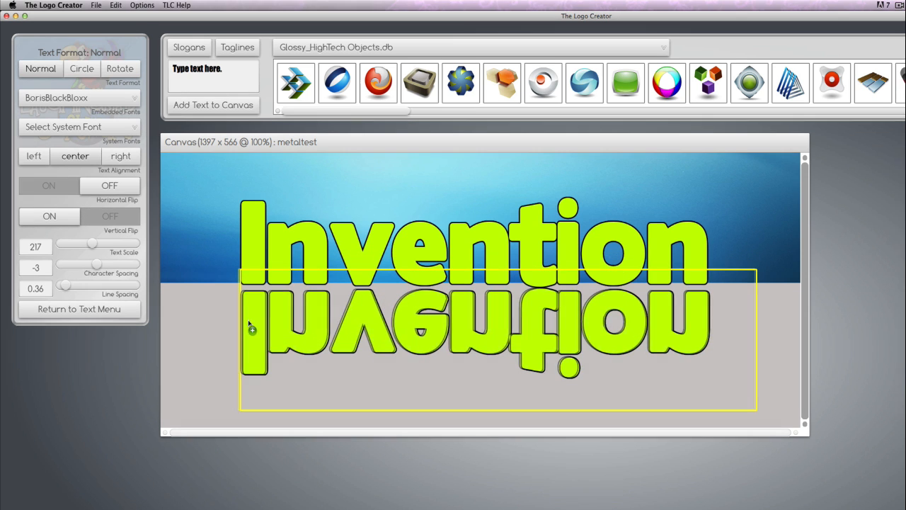
left_click(79, 309)
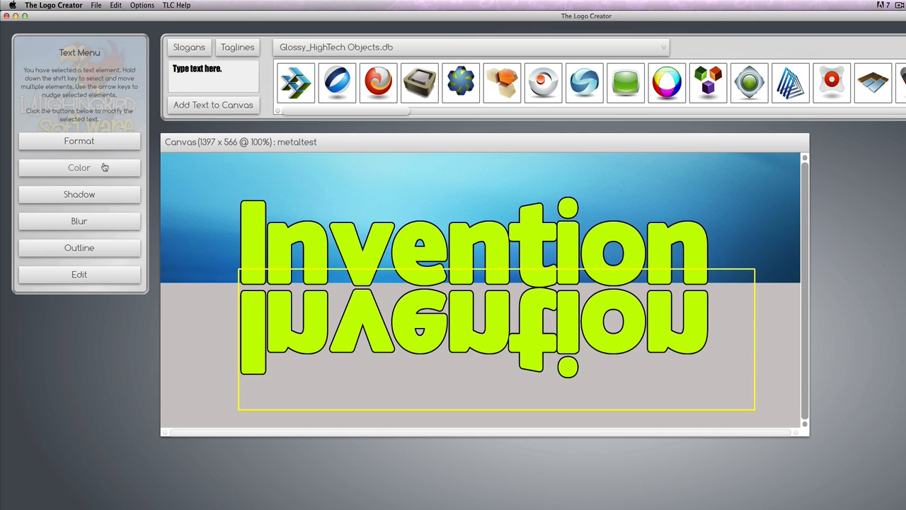
Set the flipped text's solid color to 1a1a1a and turn off its outline
left_click(104, 167)
left_click_drag(86, 146, 20, 162)
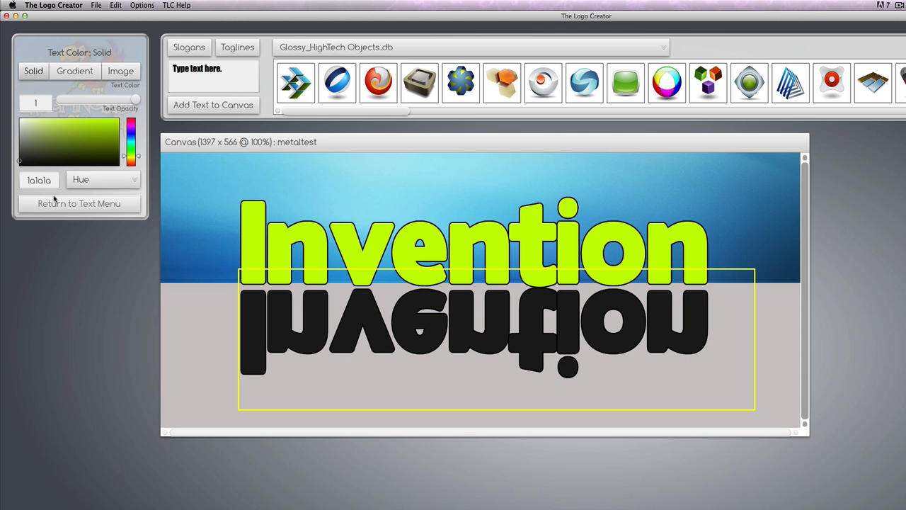
left_click(56, 204)
left_click(83, 248)
left_click(62, 75)
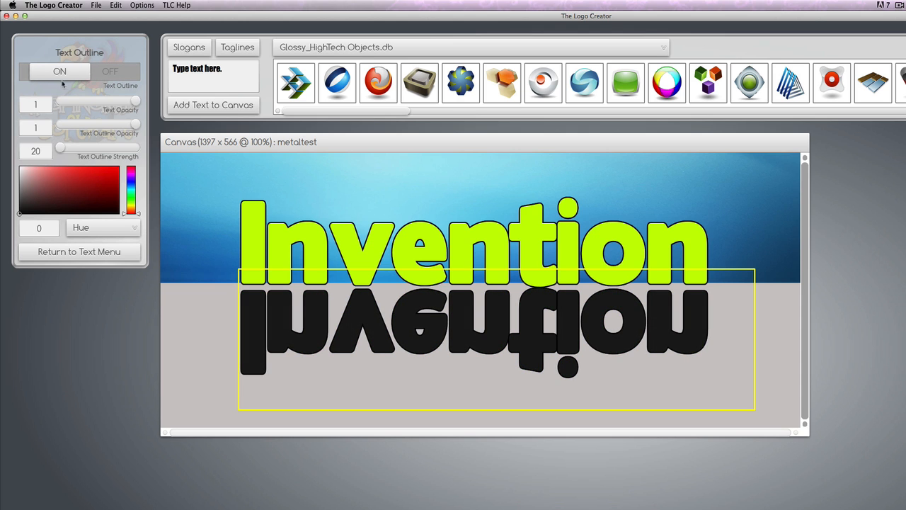
left_click(90, 74)
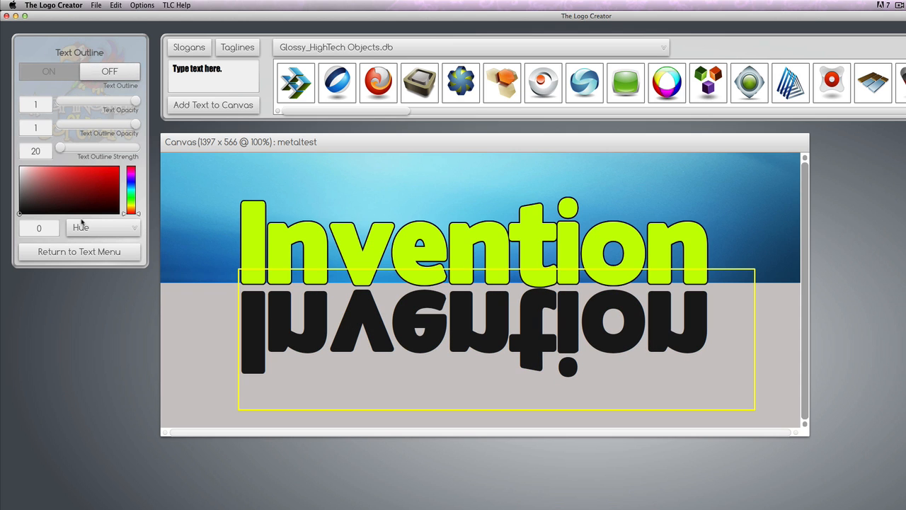
left_click(76, 252)
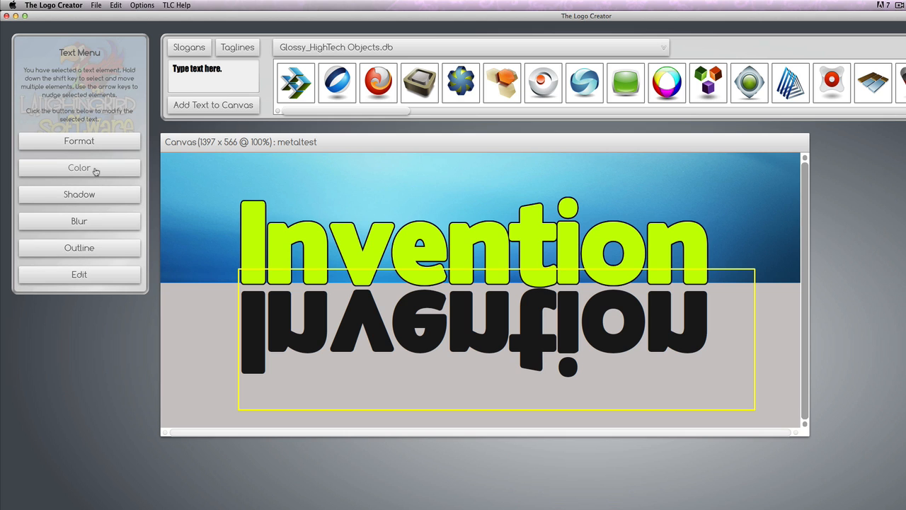
Reduce the flipped text's opacity to 0.18, fine-tune its position under the original and deselect it
left_click(96, 171)
left_click_drag(134, 100, 73, 101)
left_click_drag(249, 347, 248, 341)
left_click(218, 336)
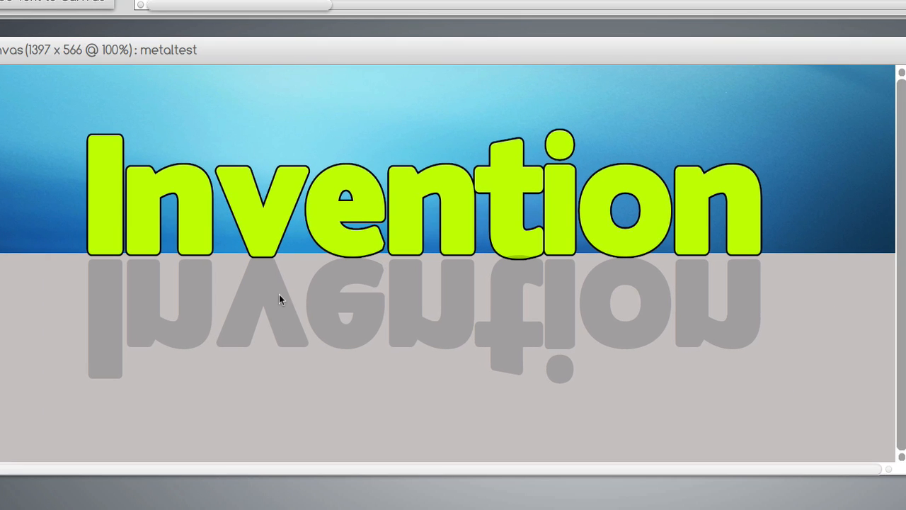
Delete the flipped reflection text and the blue background image, leaving only the green Invention text on the canvas
left_click(376, 330)
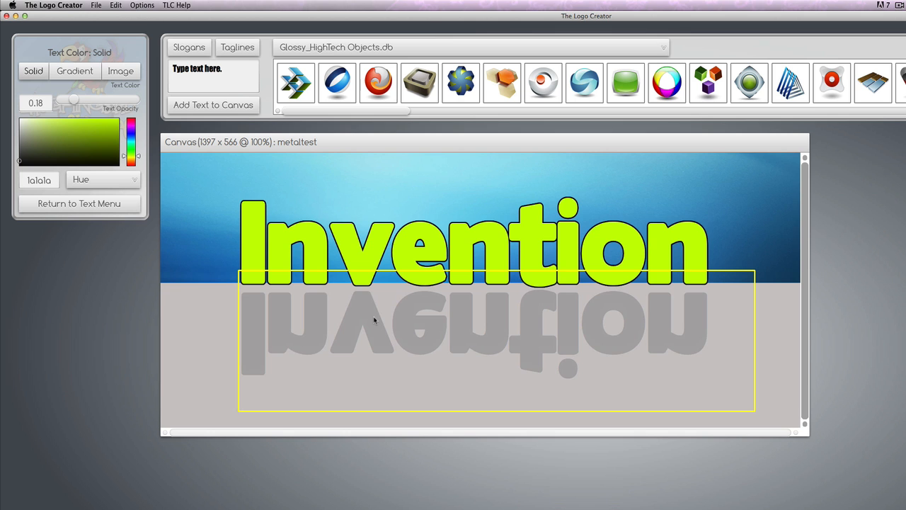
key("Delete")
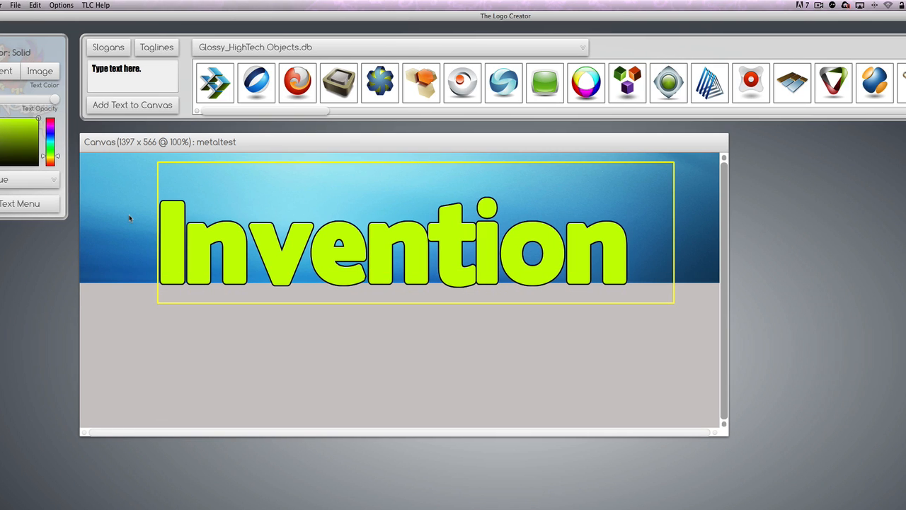
left_click(131, 218)
key("Delete")
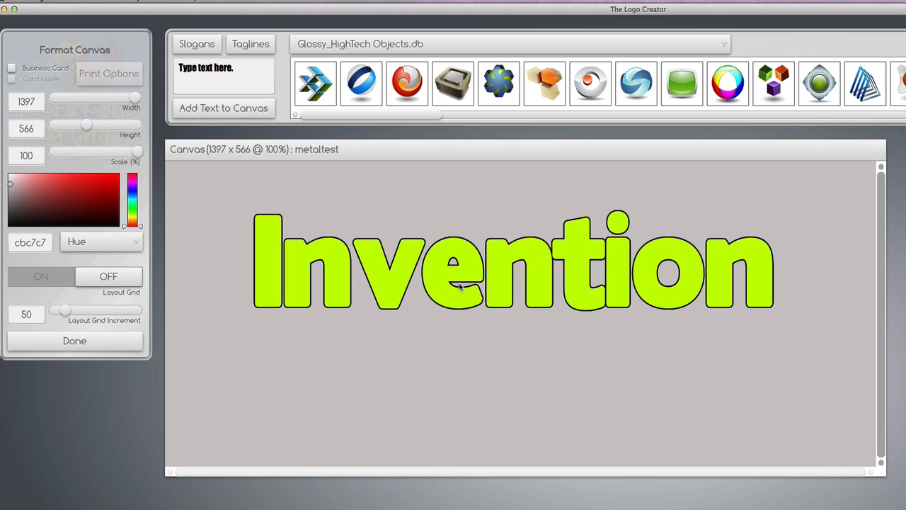
Add the light gray fading gradient from the Shadows and Gradients.db library to the canvas over the Invention text
left_click(405, 44)
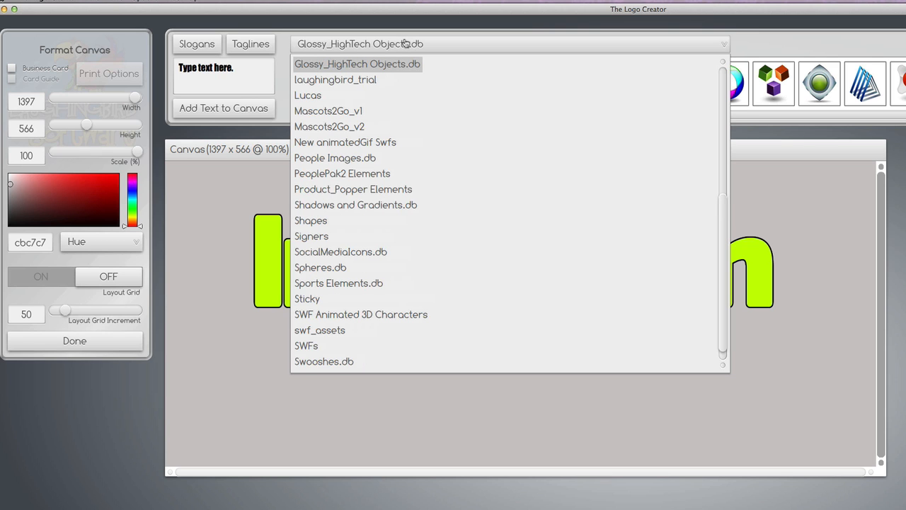
left_click(368, 207)
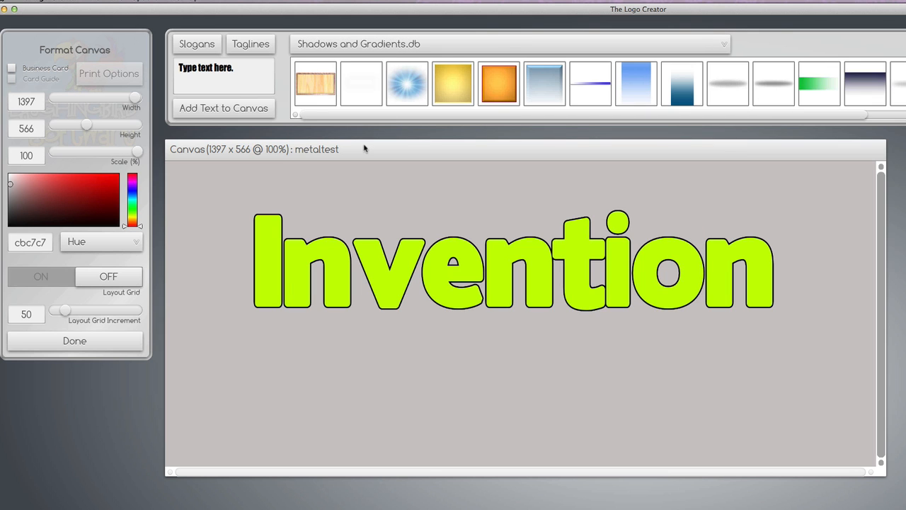
left_click_drag(337, 115, 546, 122)
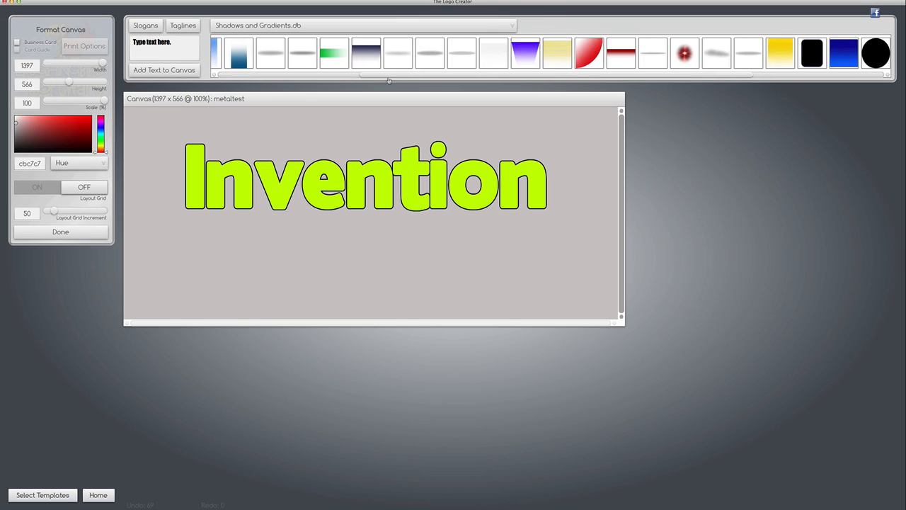
left_click_drag(389, 81, 570, 74)
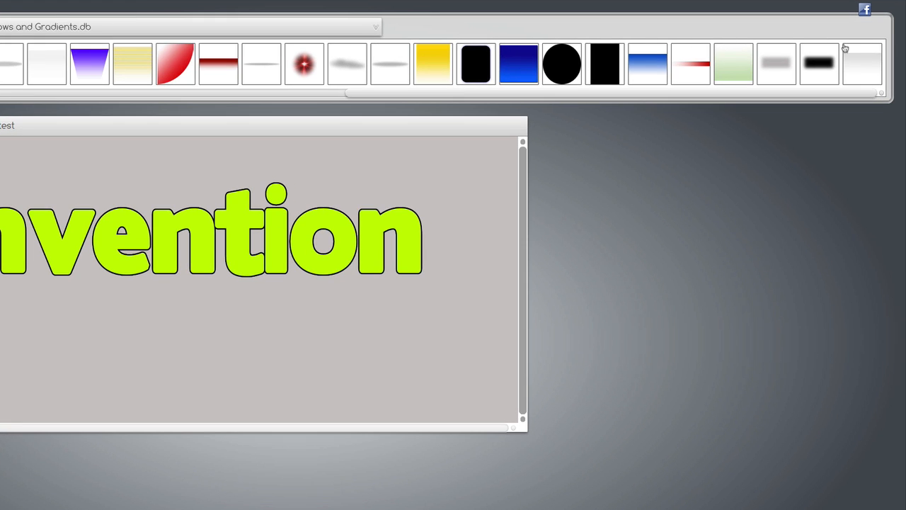
left_click_drag(806, 82, 163, 237)
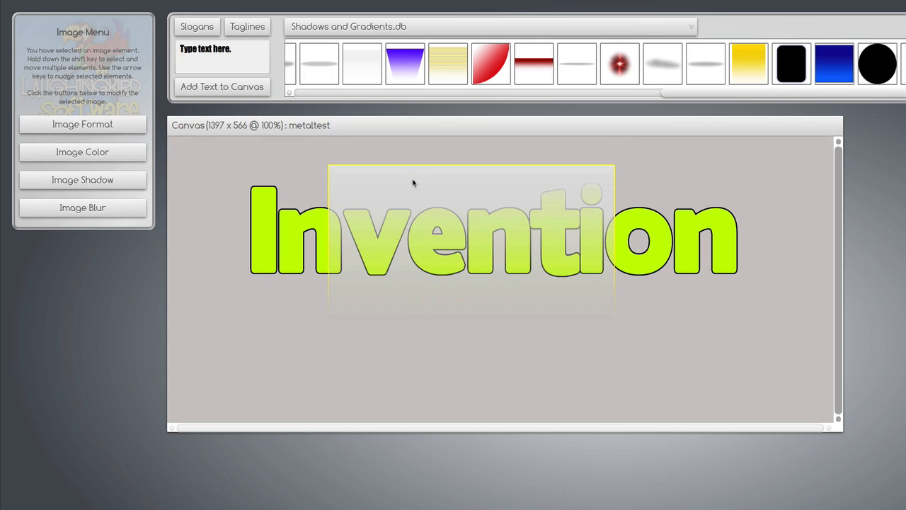
Scale the gradient's image width to 2 and position it so it covers the whole Invention text
left_click(68, 127)
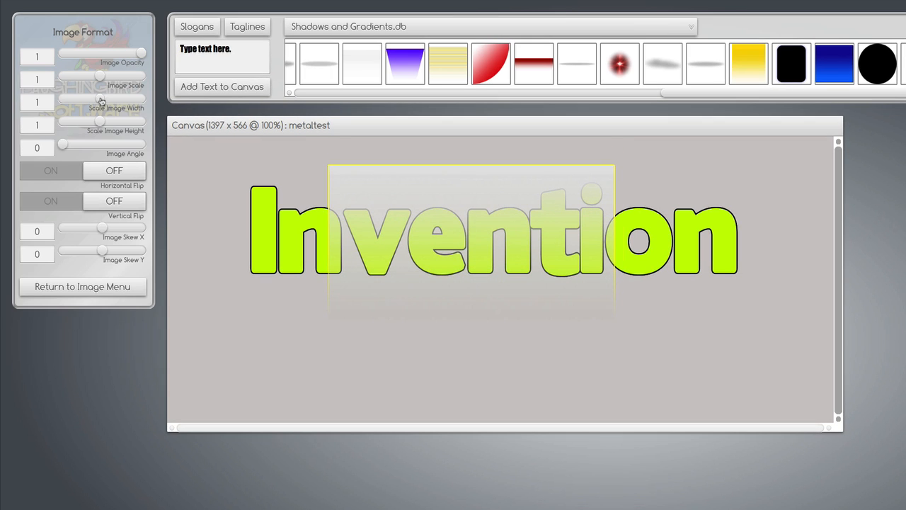
left_click_drag(101, 101, 143, 99)
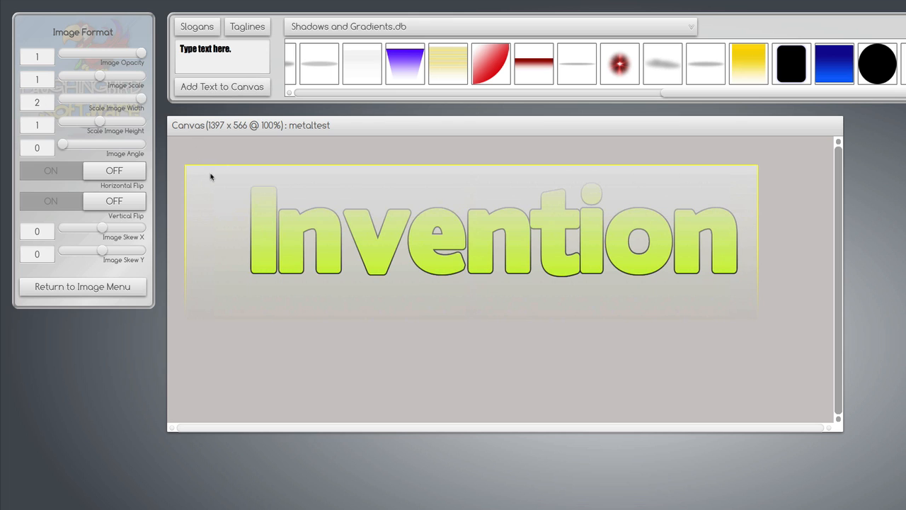
left_click_drag(210, 176, 226, 179)
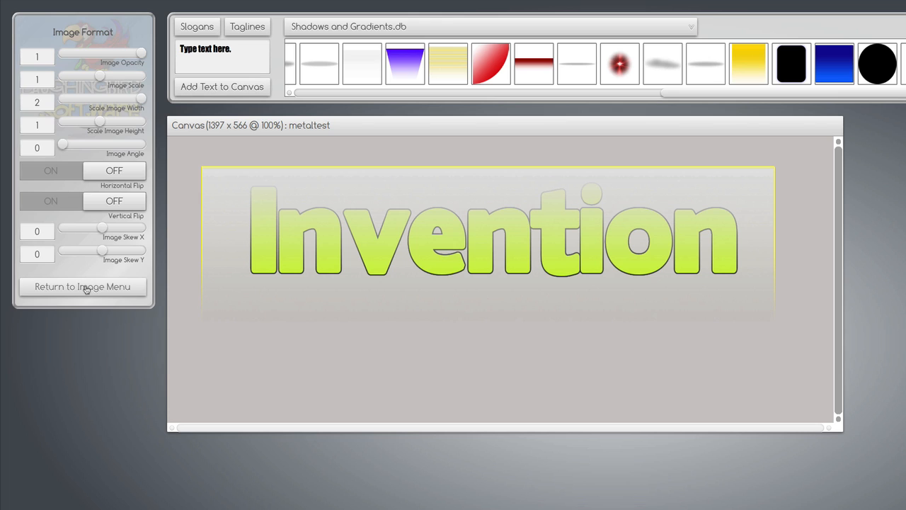
Colorize the gradient black with color value 0, raise its image opacity to 1 and deselect it
left_click(85, 288)
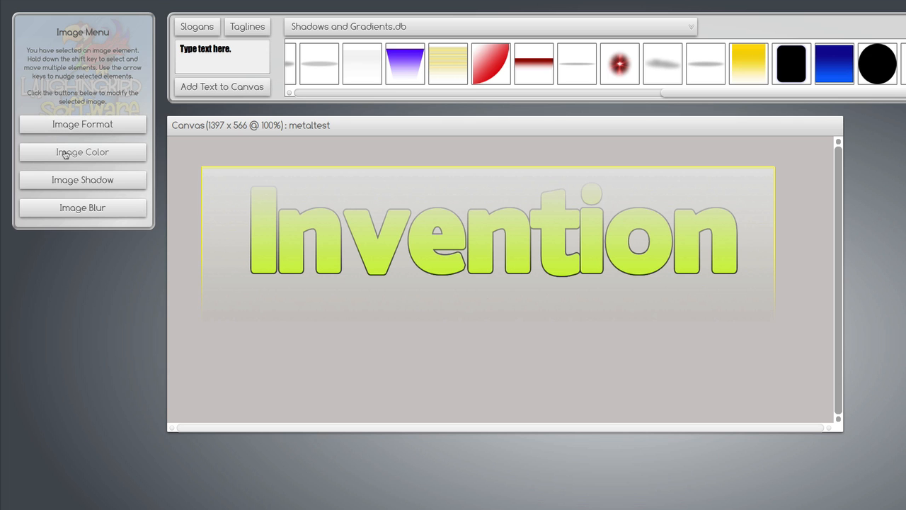
left_click(65, 152)
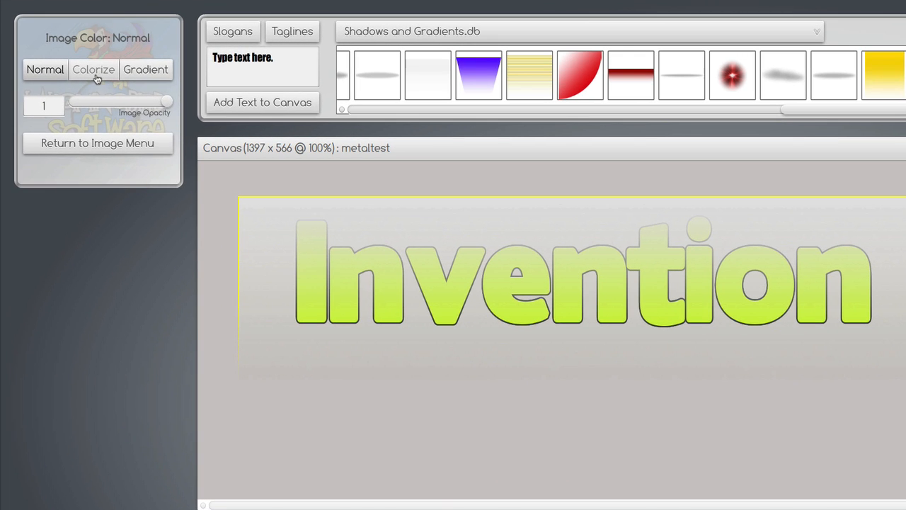
left_click(91, 67)
left_click_drag(92, 158, 23, 191)
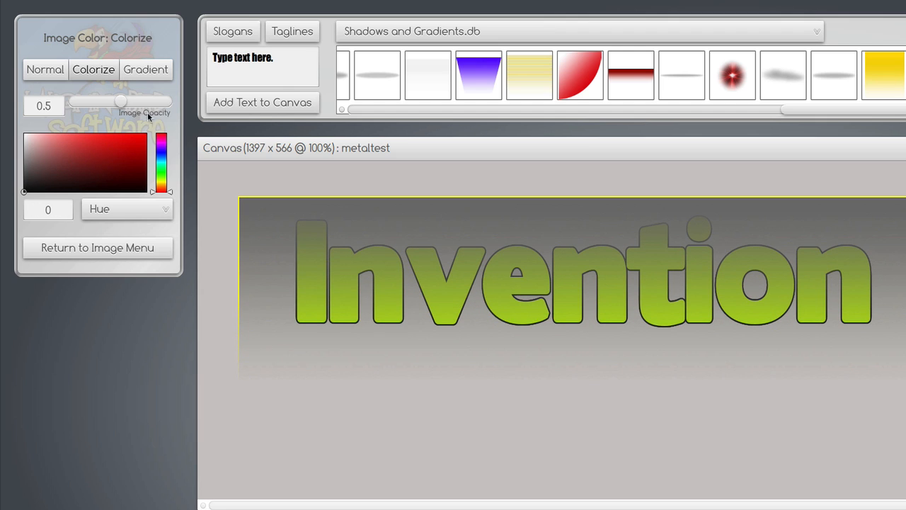
left_click_drag(122, 105, 175, 104)
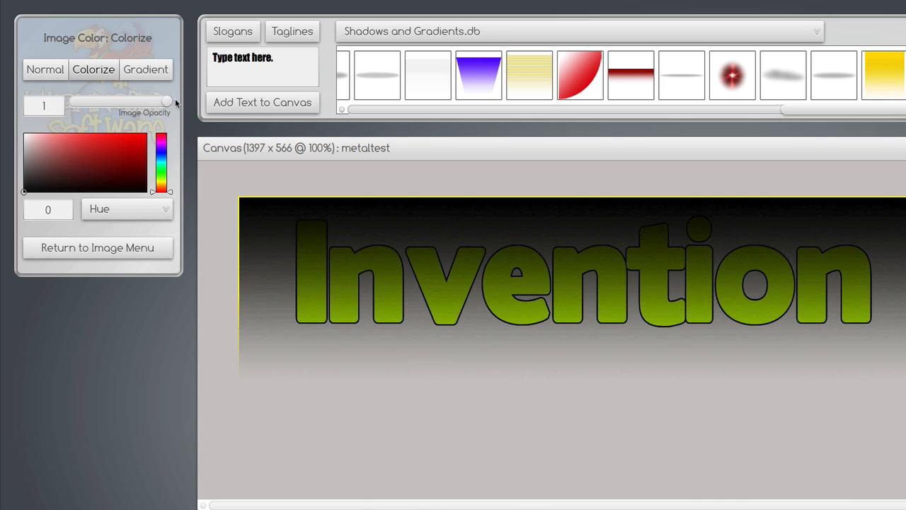
left_click(228, 229)
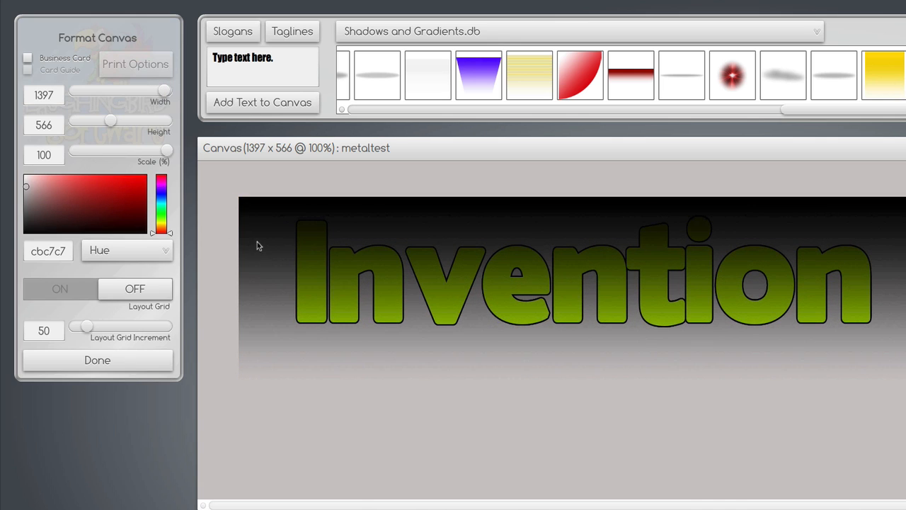
Move the Invention text down the canvas clear of the gradient, and place the gradient in the canvas's upper-left corner
left_click(256, 232)
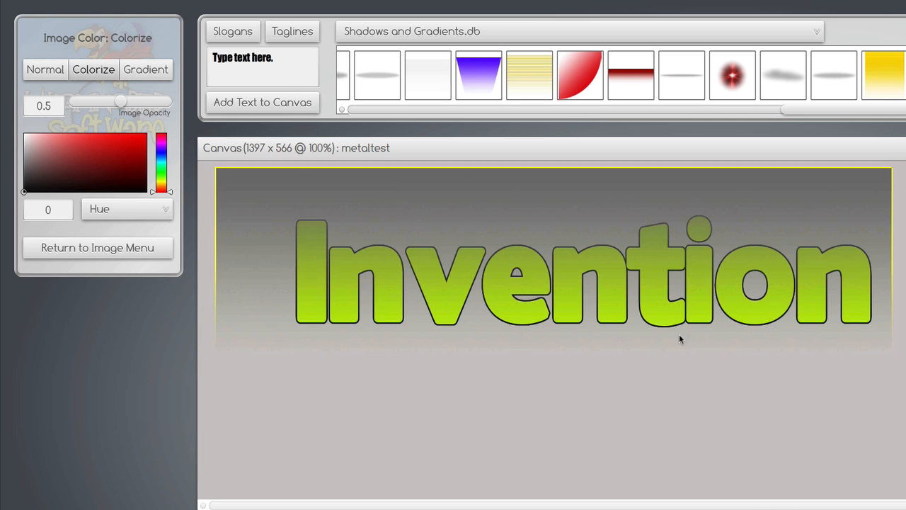
left_click_drag(763, 318, 698, 310)
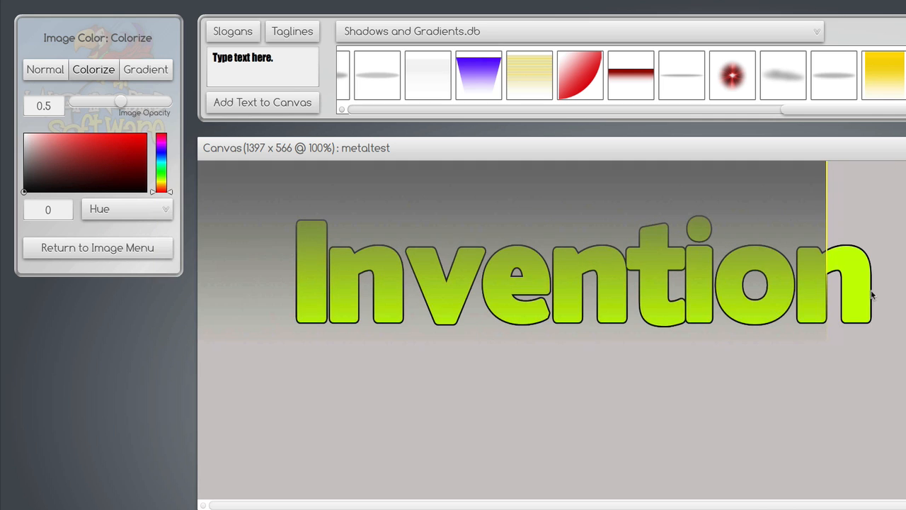
left_click_drag(862, 279, 905, 461)
left_click(474, 202)
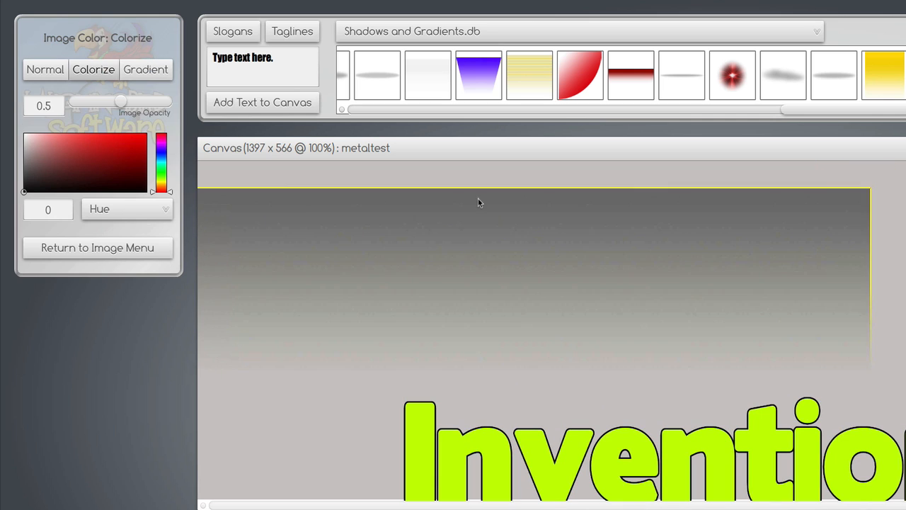
left_click_drag(386, 209, 397, 188)
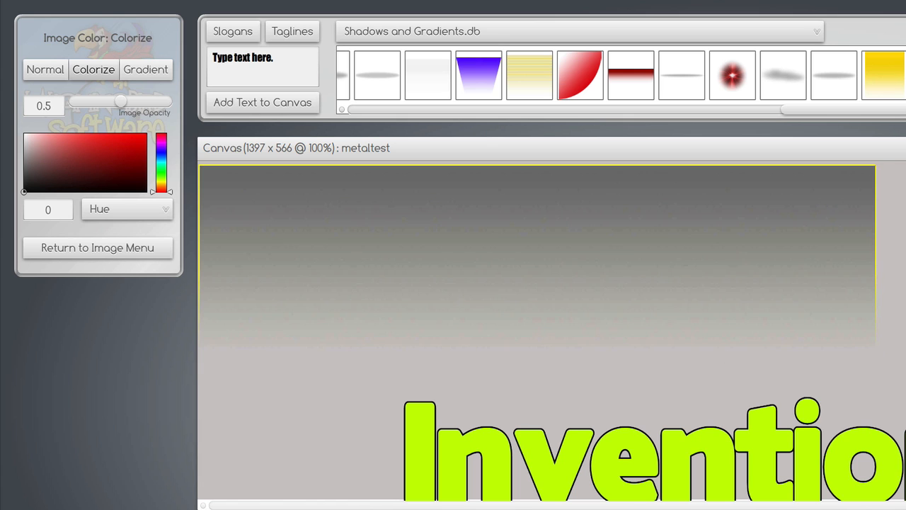
Resize the canvas to 1213 x 414 around the gradient, leaving the Invention text outside, and raise the gradient's image opacity to 1
left_click_drag(623, 324, 643, 400)
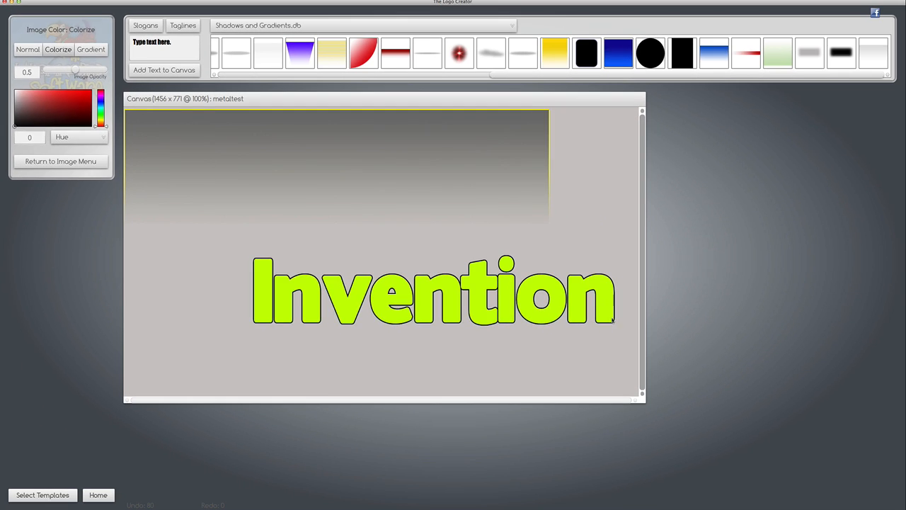
left_click_drag(609, 303, 557, 268)
left_click_drag(417, 139, 446, 141)
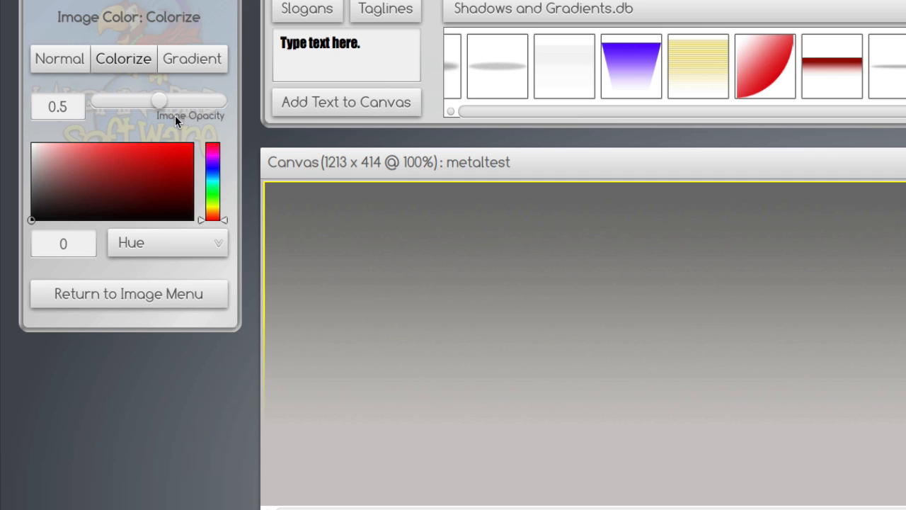
left_click_drag(165, 104, 228, 105)
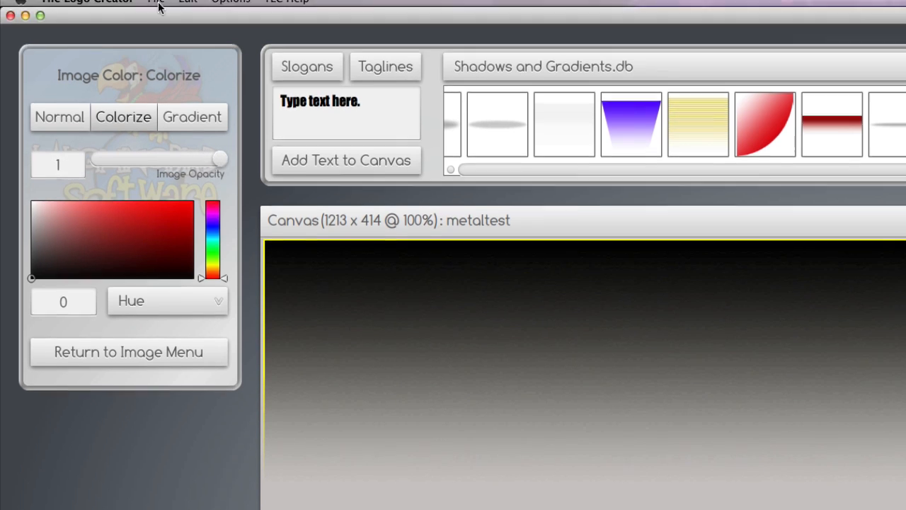
Export the canvas as a transparent PNG named Gradient10 on the Desktop
left_click(156, 9)
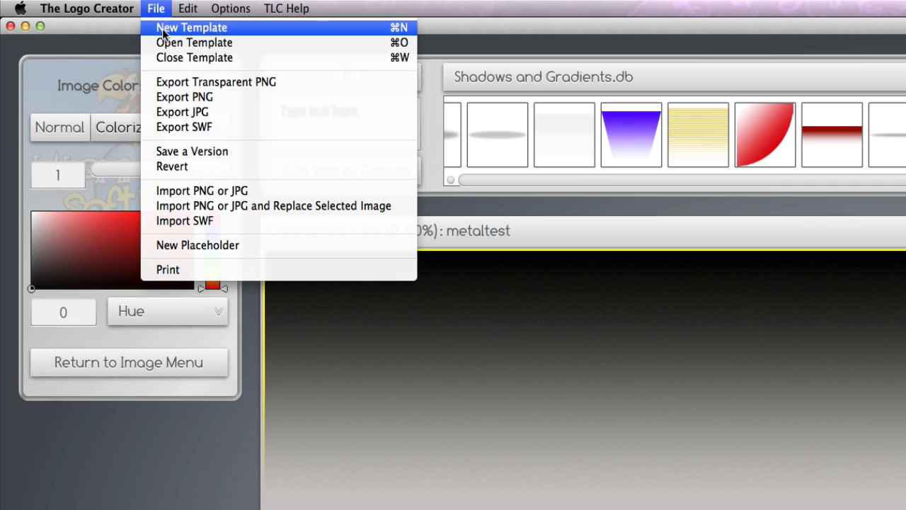
left_click(173, 80)
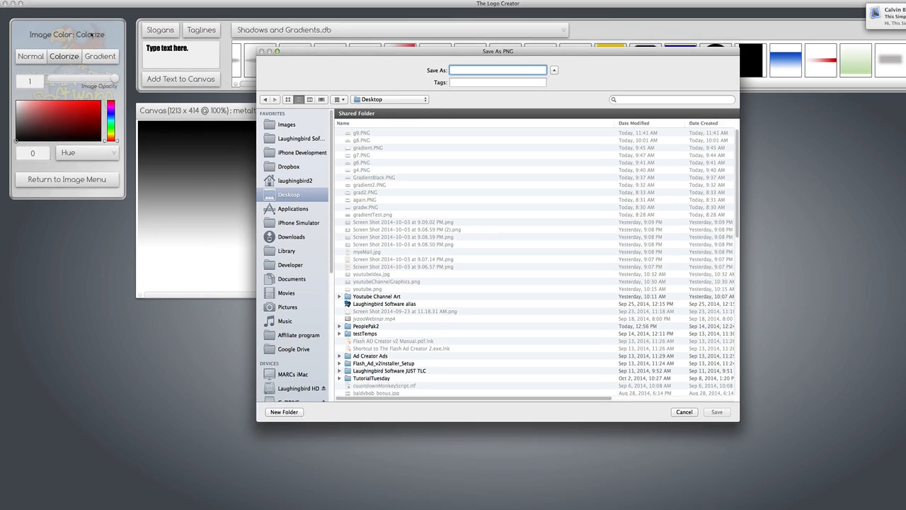
type("Gradient1")
key("Return")
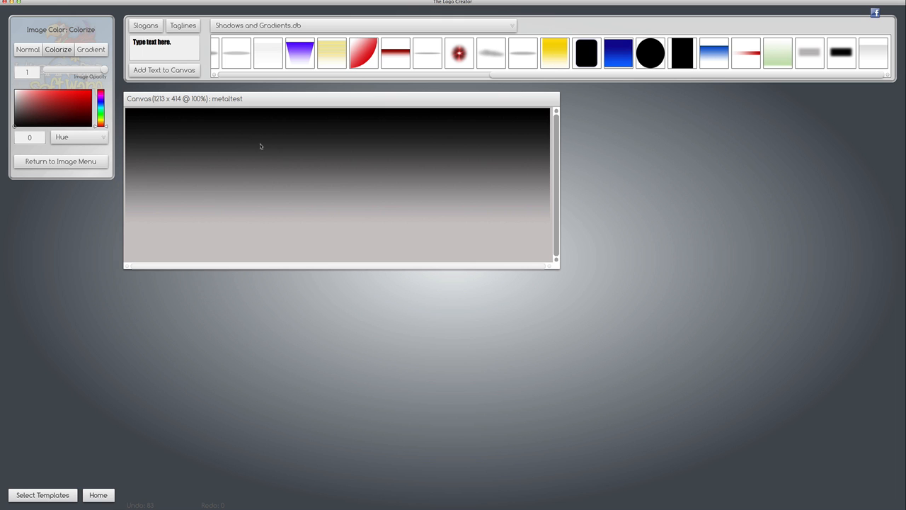
Delete the gradient, enlarge the canvas to 1550 x 609 and move the Invention text to the upper part of the canvas
mouse_move(282, 129)
left_mouse_down()
mouse_move(271, 146)
mouse_move(295, 140)
mouse_move(275, 140)
left_mouse_up()
key("Delete")
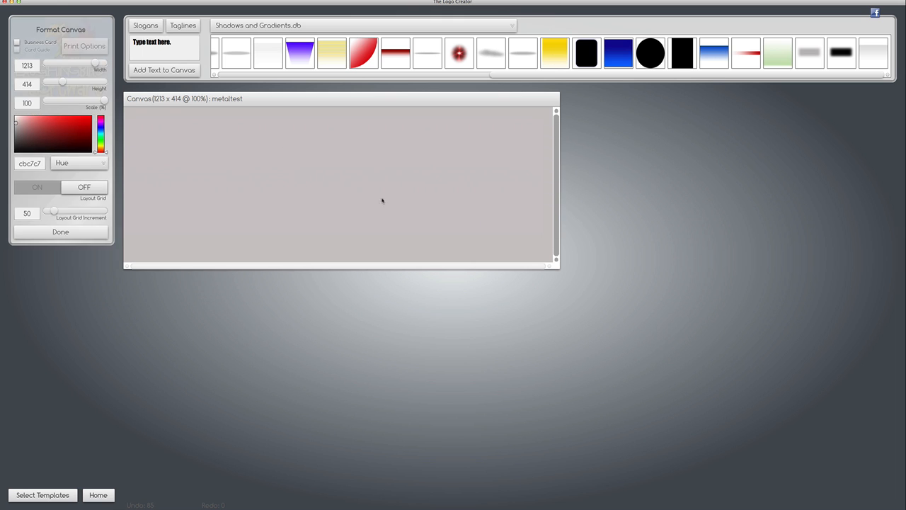
left_click_drag(556, 266, 678, 341)
left_click_drag(516, 332, 464, 113)
Duplicate the Invention text and place the copy directly below the original
left_click(89, 2)
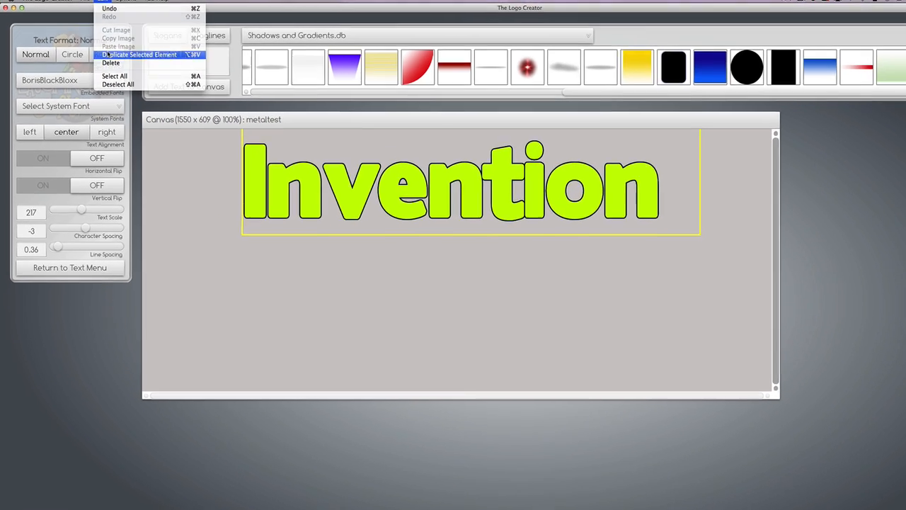
left_click(113, 42)
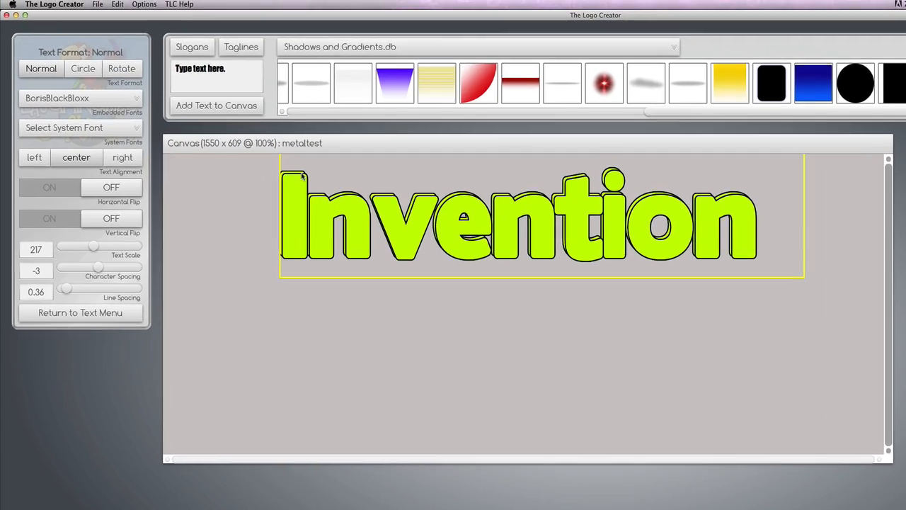
left_click_drag(310, 244, 309, 305)
Color the lower Invention copy solid black with color value 0 and turn off its text outline
left_click(94, 330)
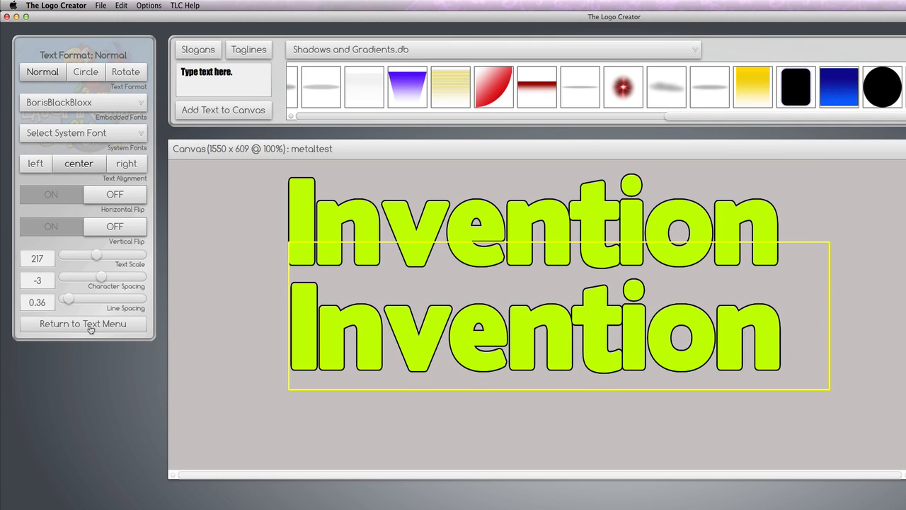
left_click(86, 180)
left_click_drag(110, 129, 19, 174)
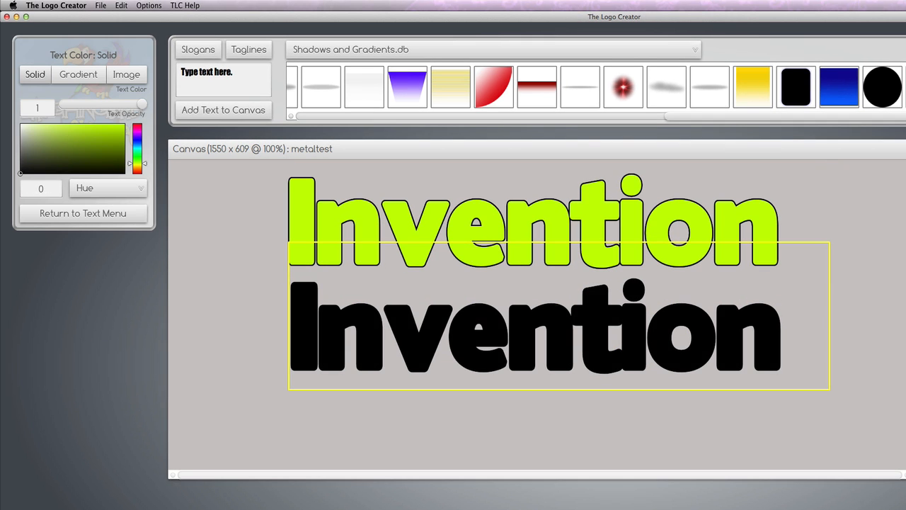
left_click(92, 219)
left_click(88, 259)
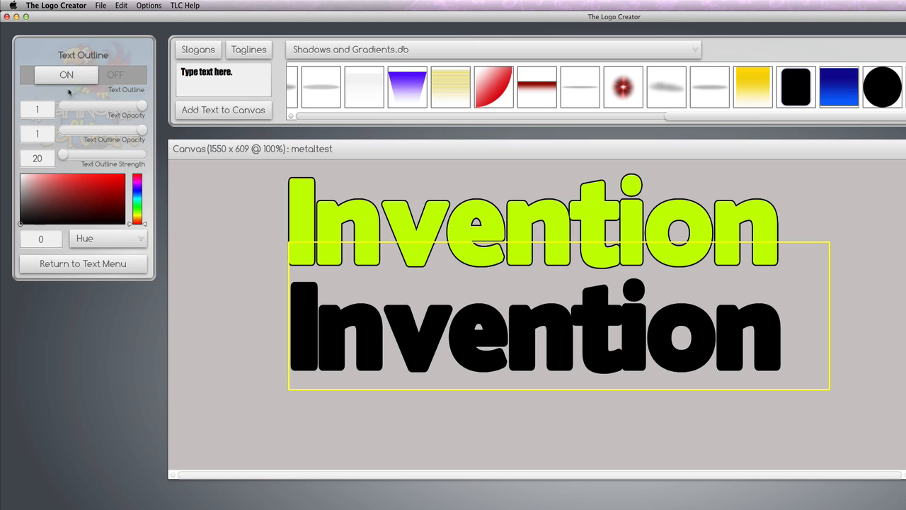
left_click(72, 264)
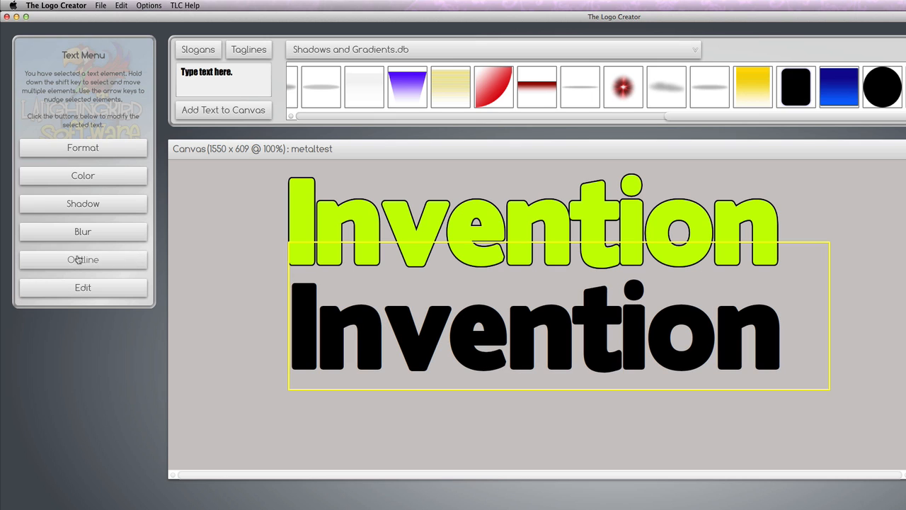
Flip the black Invention copy vertically and position it just beneath the green text, aligned with its letters
left_click(83, 148)
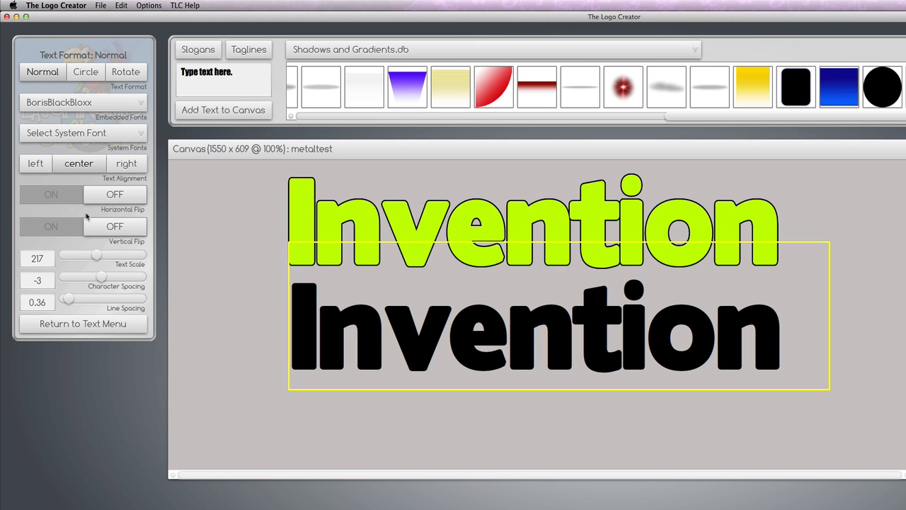
left_click(66, 230)
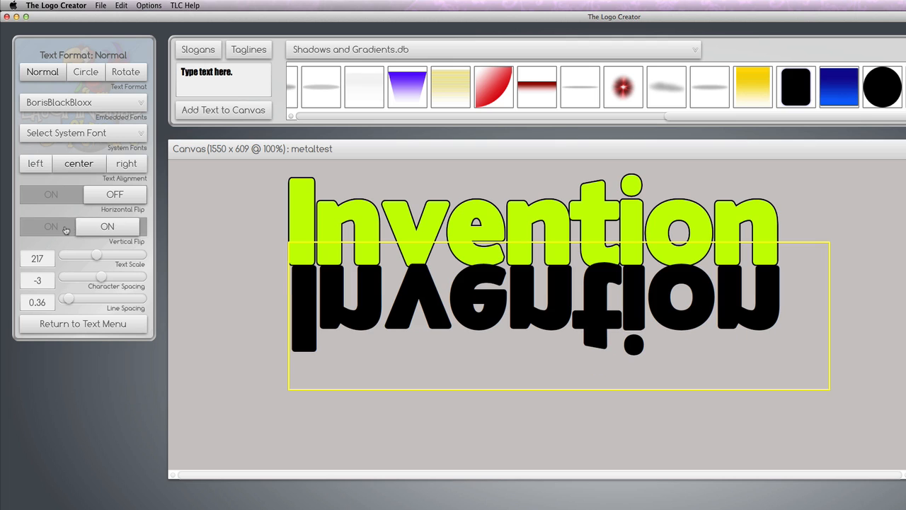
left_click_drag(301, 315, 299, 316)
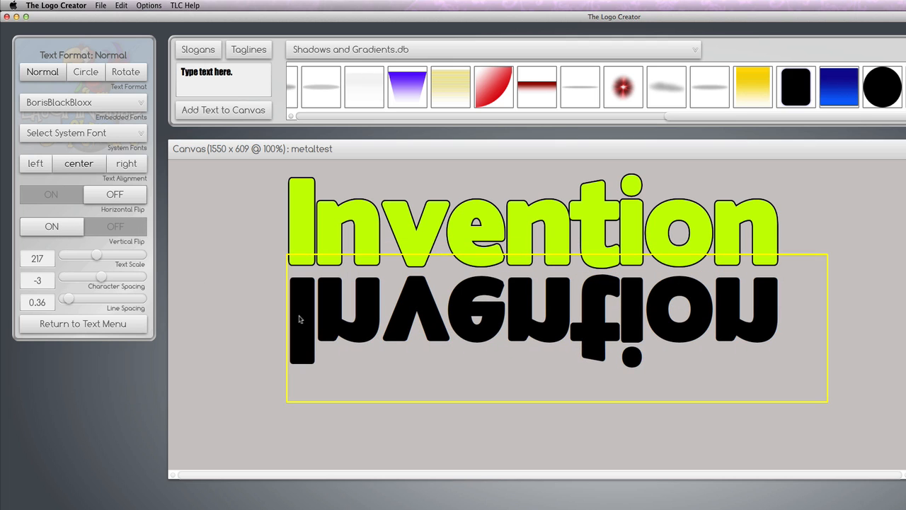
Fill the flipped text with an image, using Gradient10.PNG from the Desktop
left_click(114, 324)
left_click(86, 180)
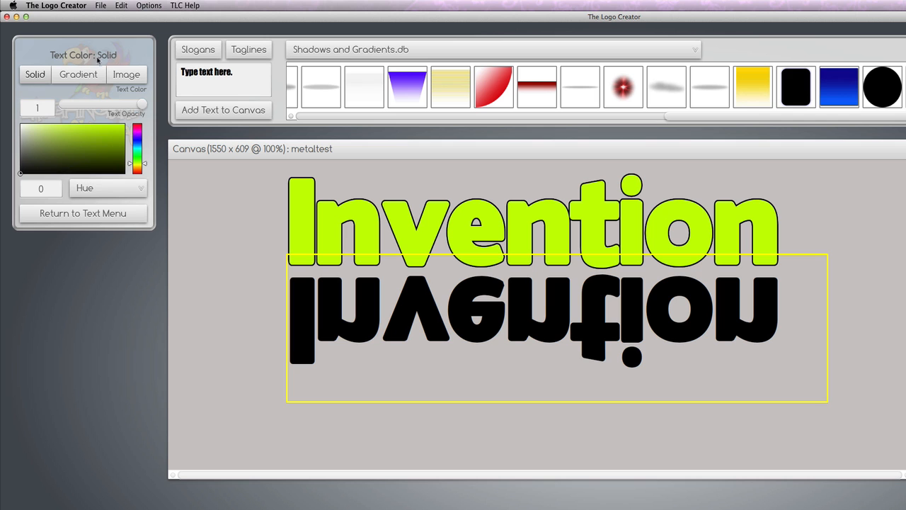
left_click(126, 74)
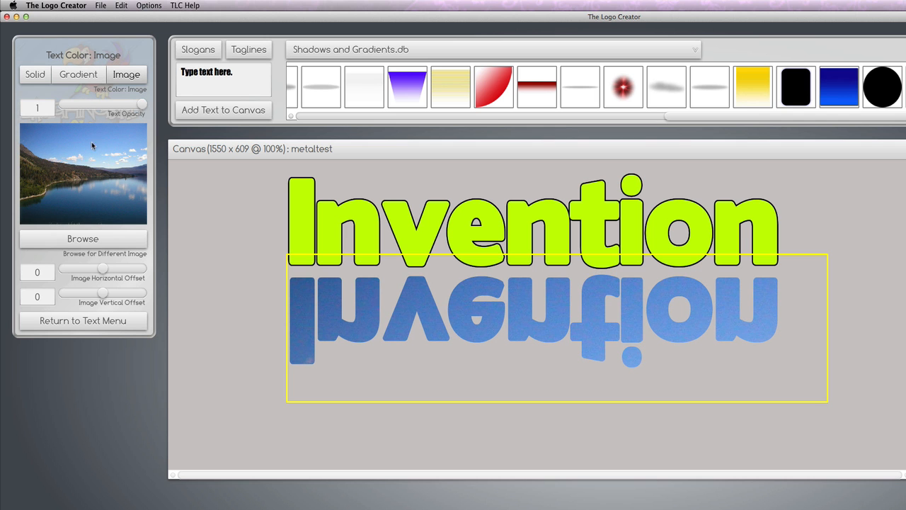
left_click(86, 239)
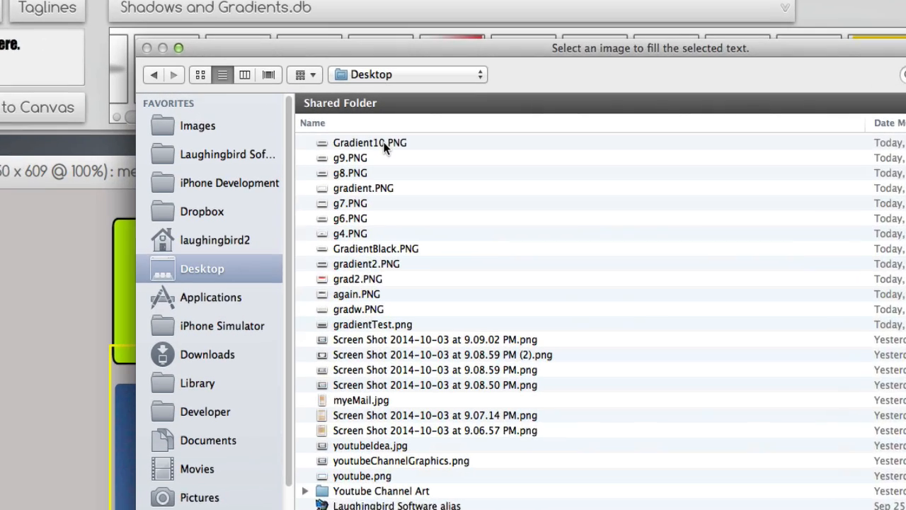
left_click(457, 132)
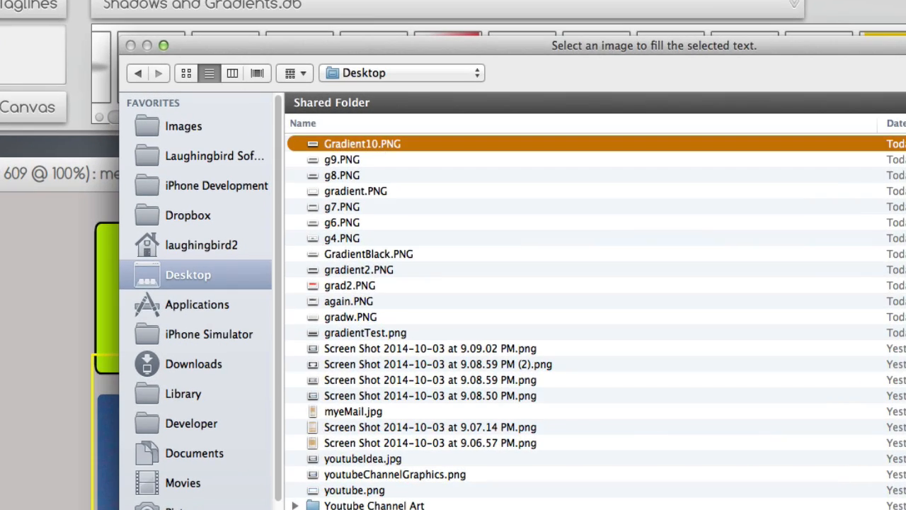
left_click(837, 454)
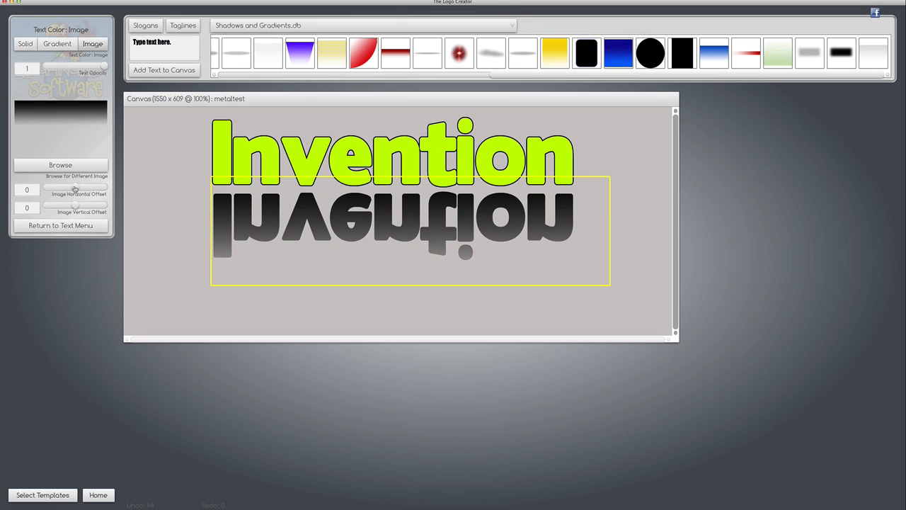
Set the fill image's horizontal offset to -79 and its vertical offset to -152 on the flipped text
mouse_move(74, 188)
left_mouse_down()
mouse_move(86, 189)
mouse_move(72, 188)
left_mouse_up()
left_click_drag(75, 207, 71, 206)
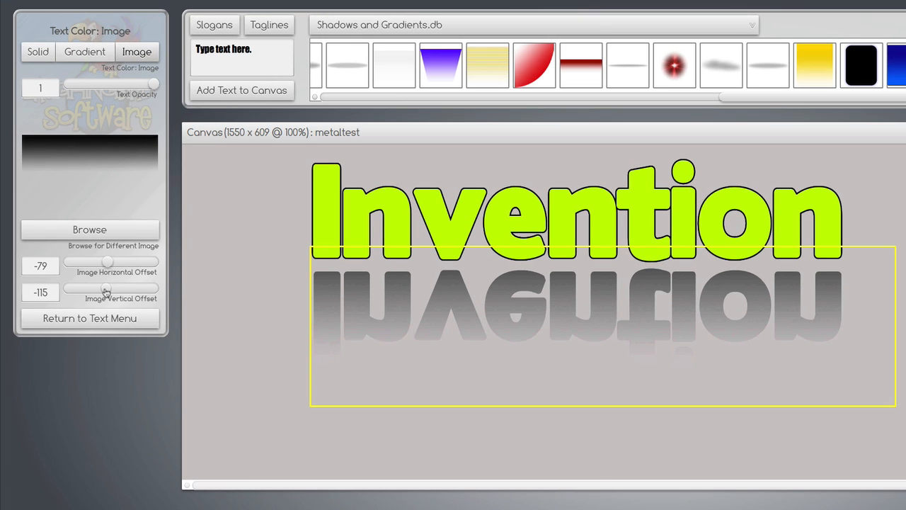
left_click_drag(105, 291, 103, 291)
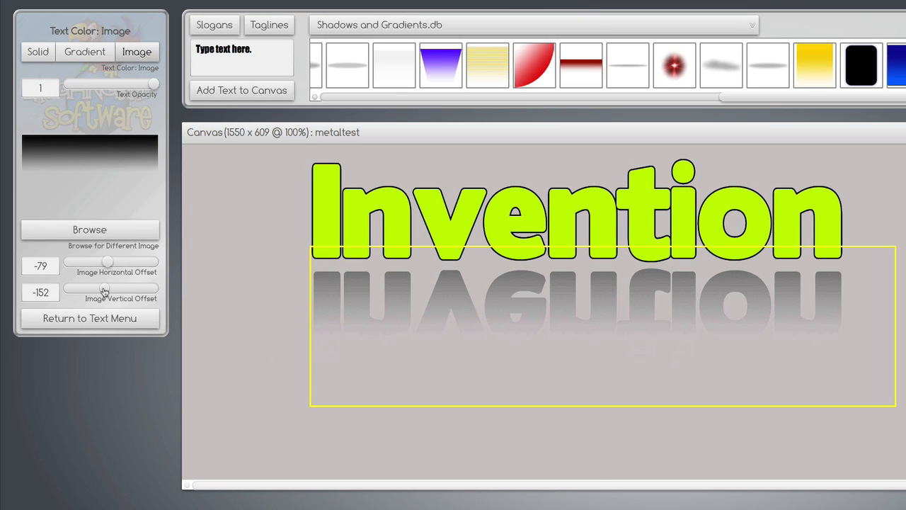
Move the faded reflection up against the base of the green Invention text, and change the canvas background color
left_click(256, 363)
left_click(327, 296)
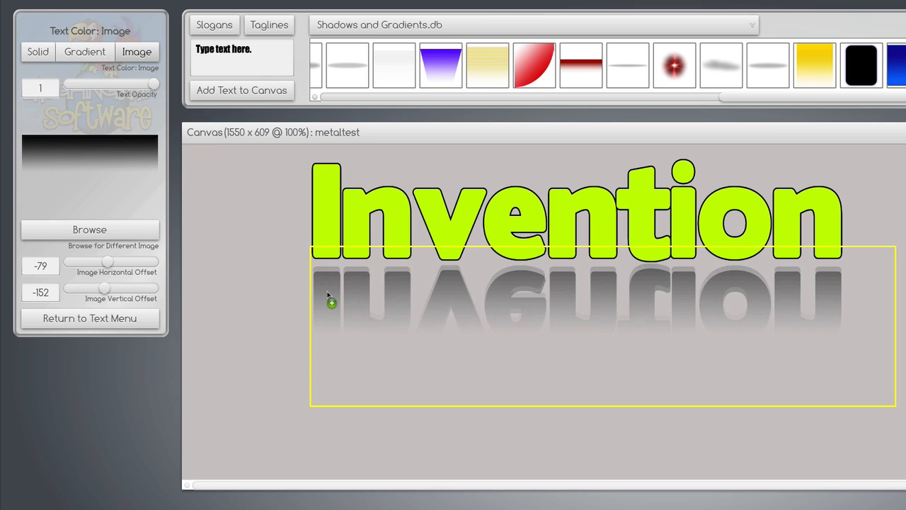
left_click_drag(328, 289, 327, 286)
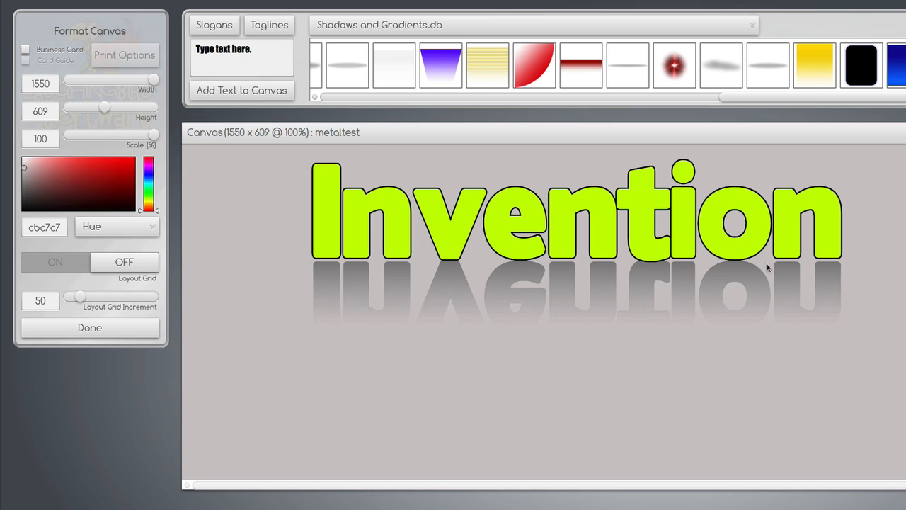
left_click_drag(86, 186, 133, 171)
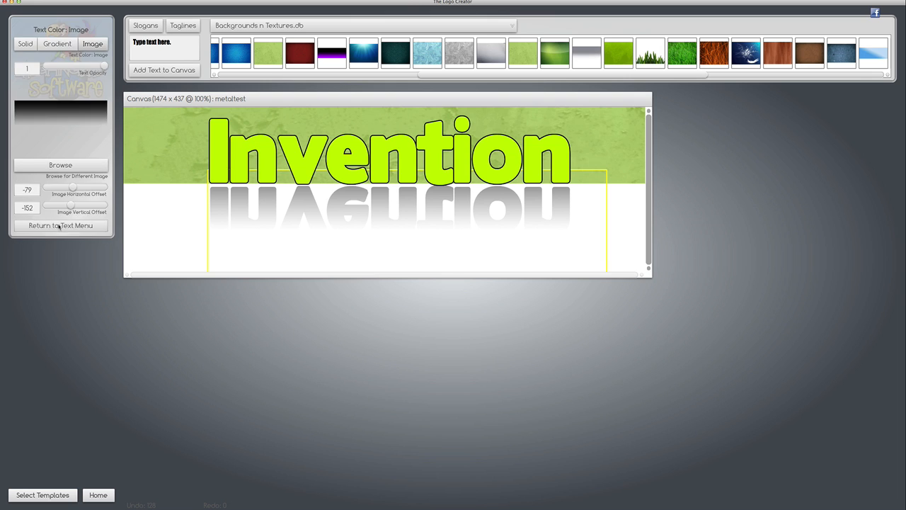
Try a text blur with a radius of 10 on the reflection, turn the blur back off and reselect the reflection
left_click(82, 227)
left_click(68, 157)
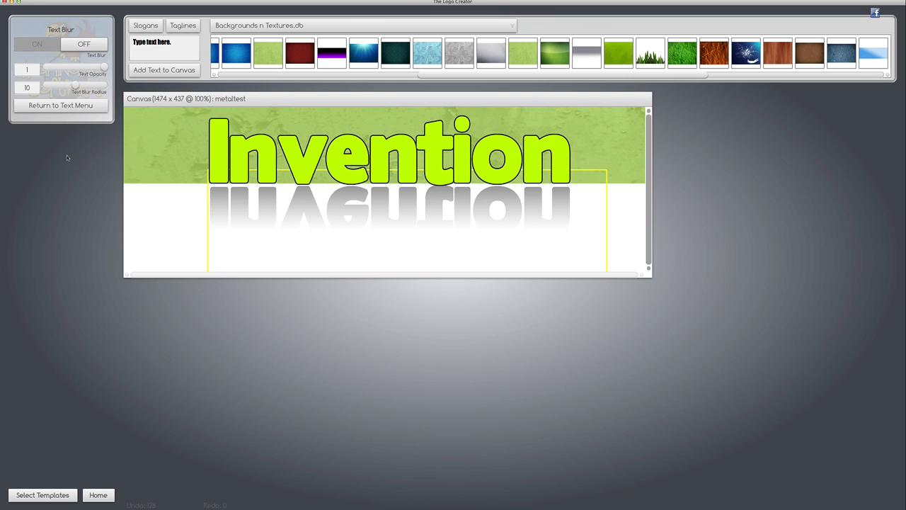
left_click(37, 44)
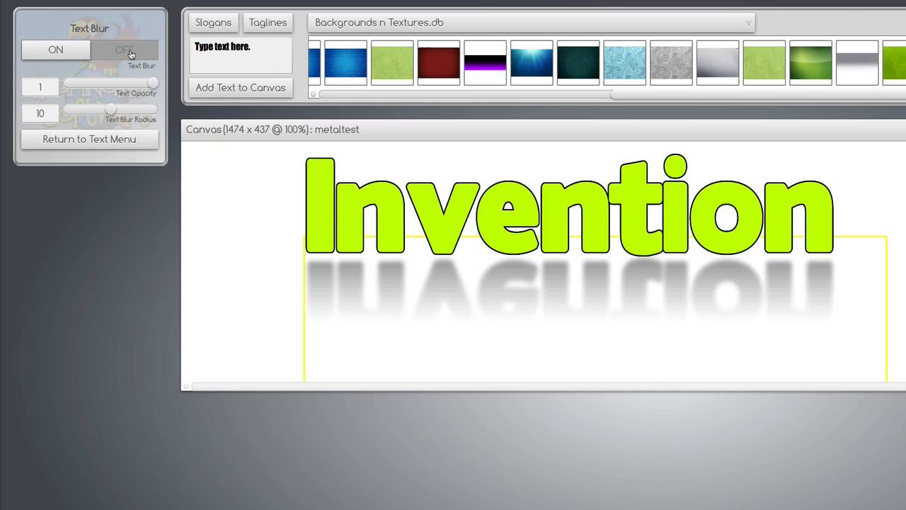
left_click(127, 51)
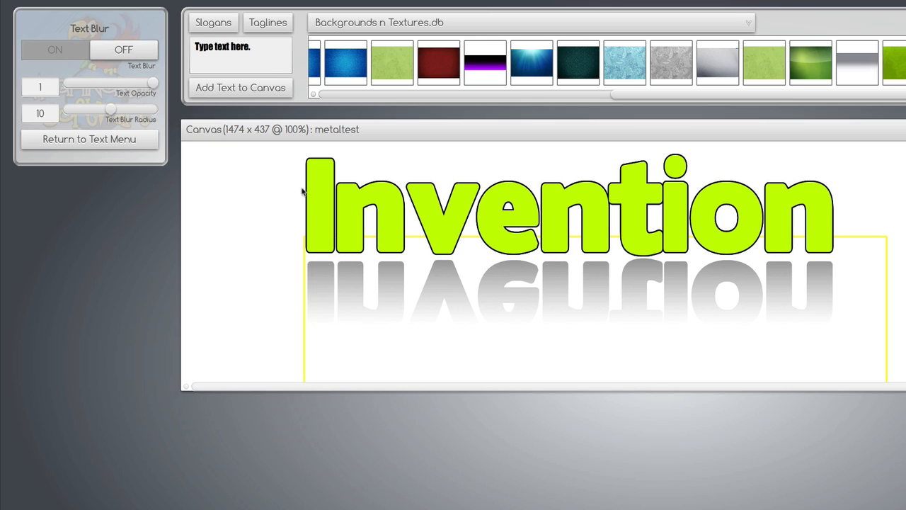
left_click(240, 229)
left_click(332, 279)
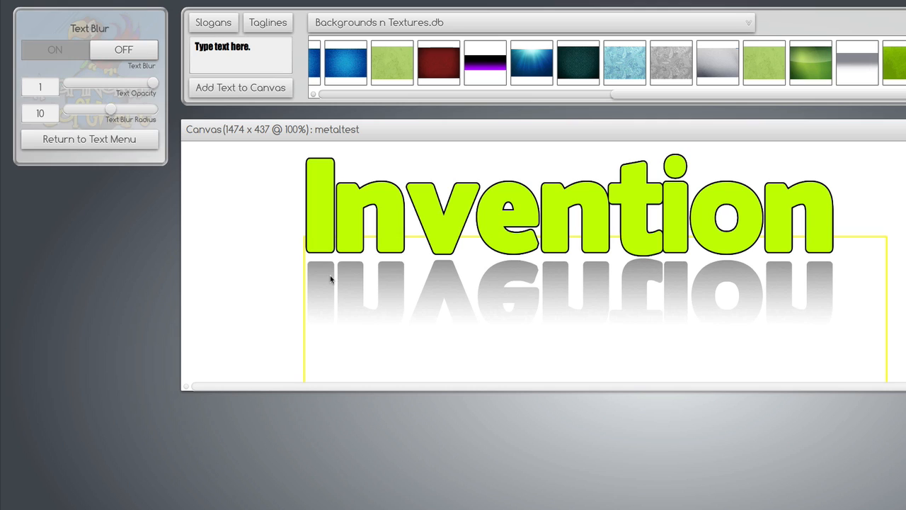
Switch the reflection's text color to solid and make it bright green, 39ff00
left_click(72, 140)
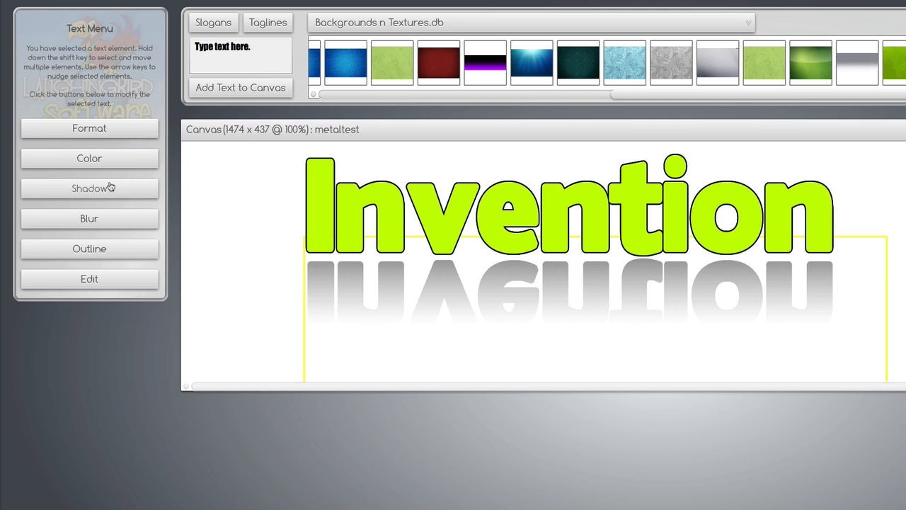
left_click(76, 158)
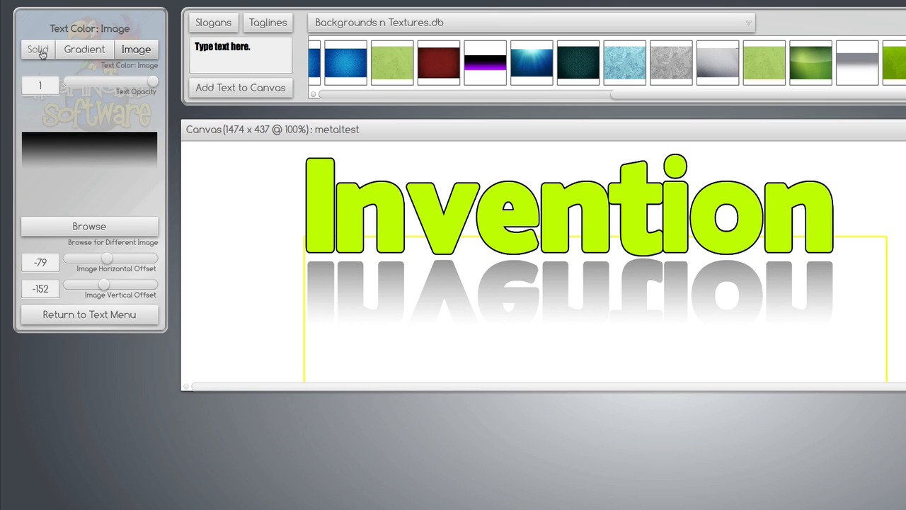
left_click(40, 51)
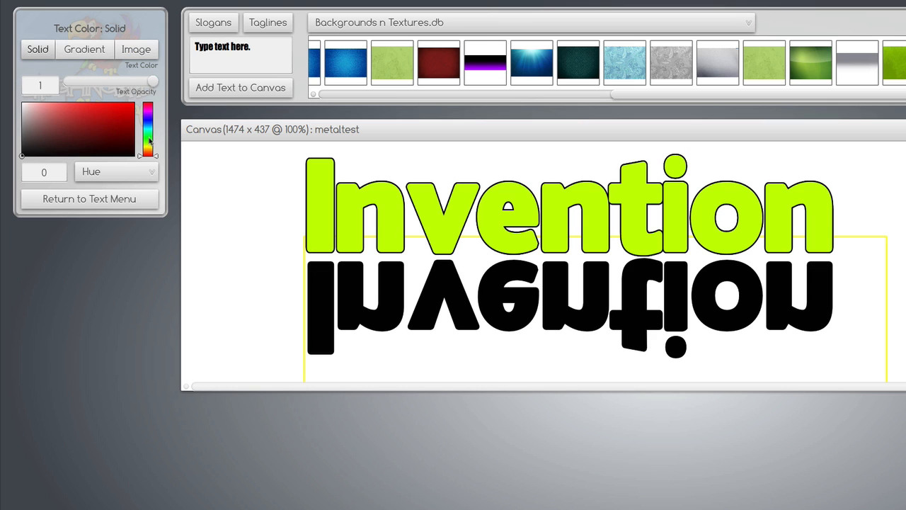
mouse_move(149, 141)
left_mouse_down()
mouse_move(150, 132)
mouse_move(144, 144)
left_mouse_up()
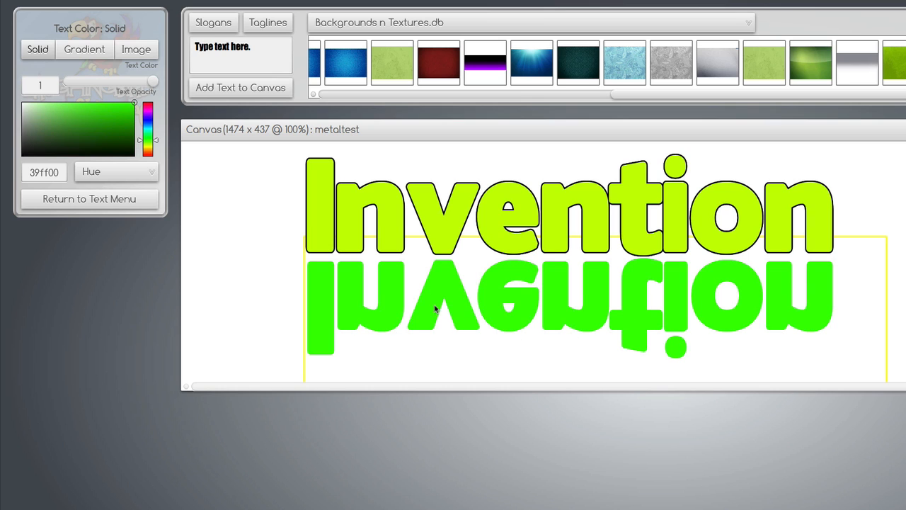
Switch the reflection's text color to a linear gradient and set its first color to red, dd3d3d
left_click(93, 55)
left_click_drag(85, 249, 104, 236)
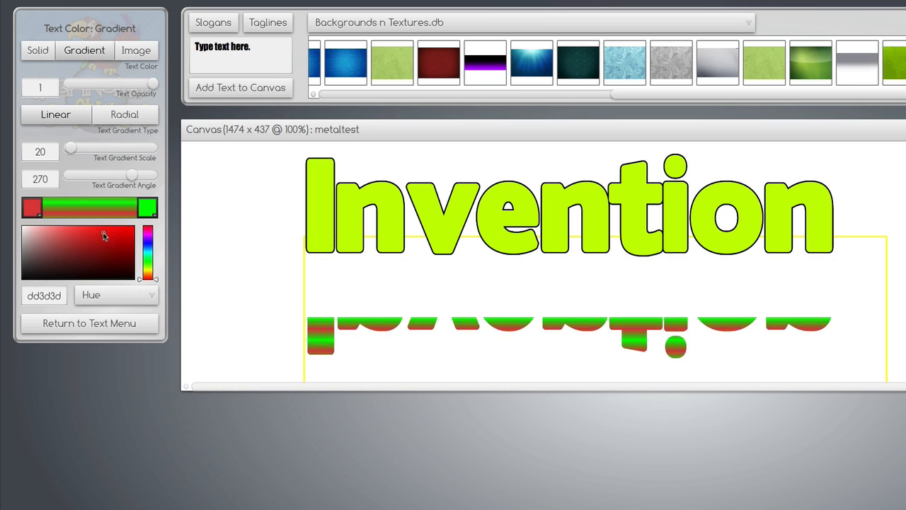
Switch the reflection's text color back to the image fill and enlarge the canvas to about 1541 x 668
left_click(111, 235)
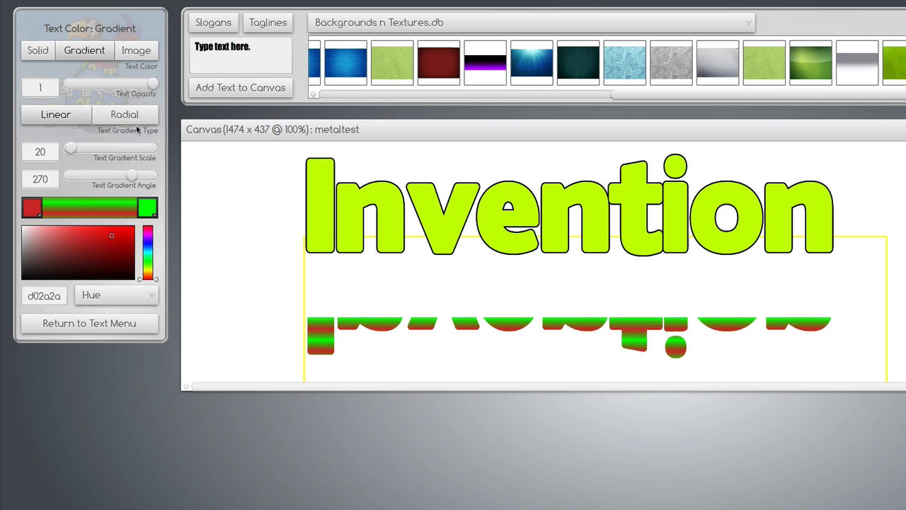
left_click(144, 53)
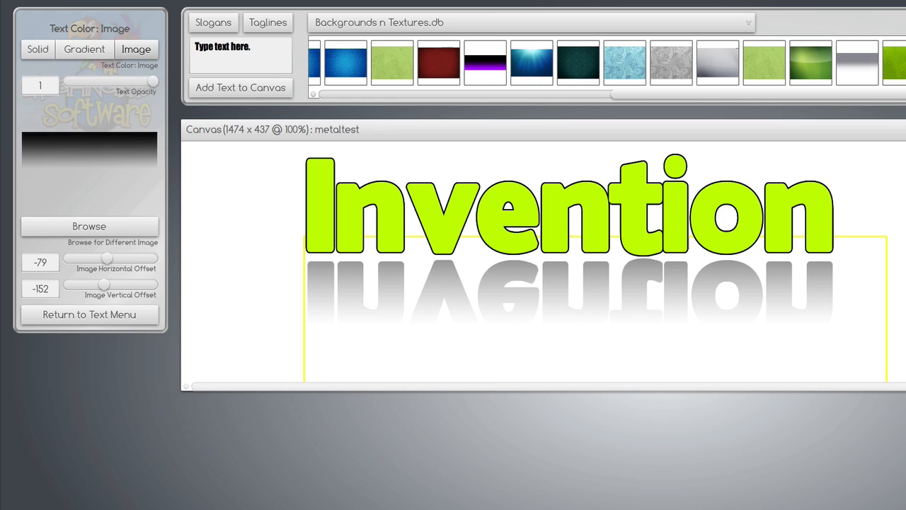
left_click(815, 354)
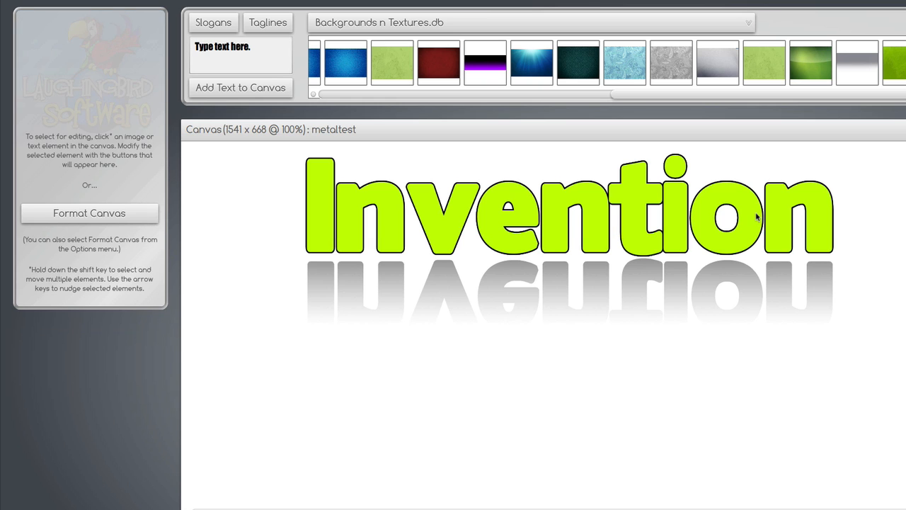
Isolate the reflection by moving the green Invention text away and shrinking the canvas around the reflection to about 1070 x 291
left_click_drag(757, 215, 825, 446)
left_click_drag(682, 300, 564, 196)
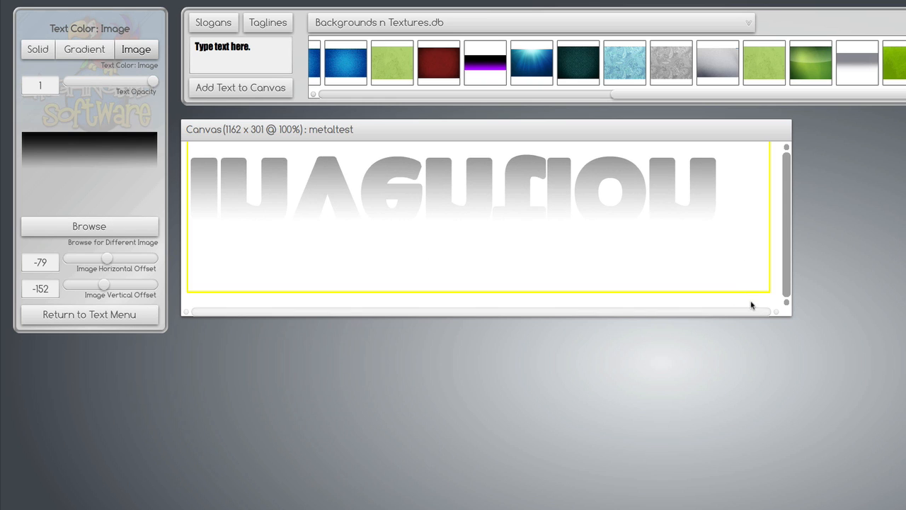
left_click(752, 305)
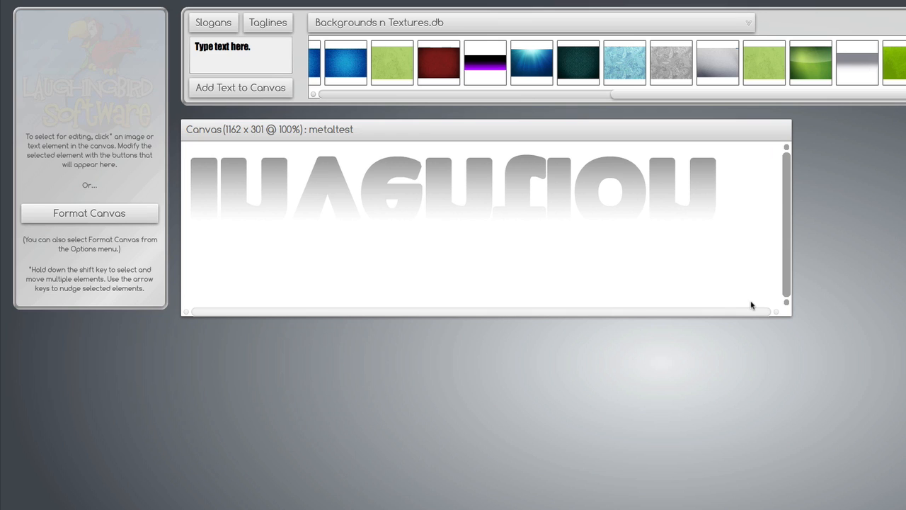
left_click_drag(790, 310, 745, 314)
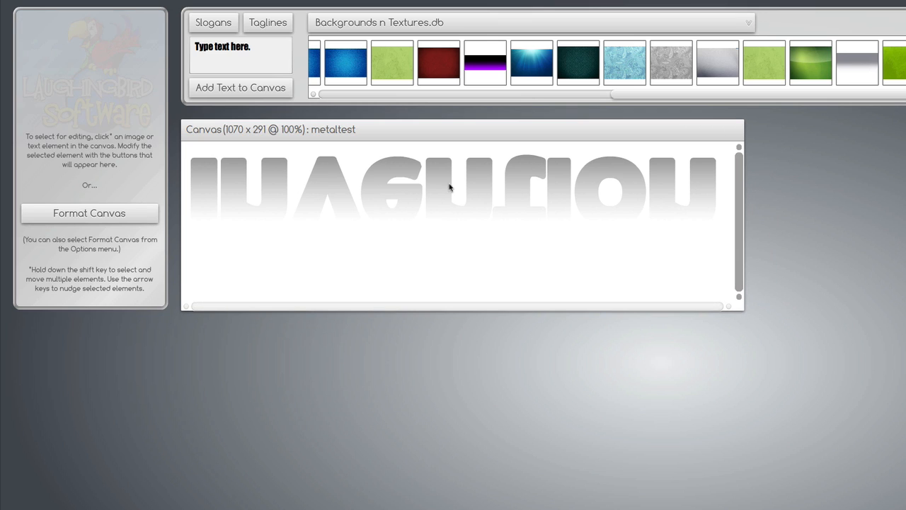
Export the canvas with the reflection as a transparent PNG named invert on the Desktop
left_click(109, 0)
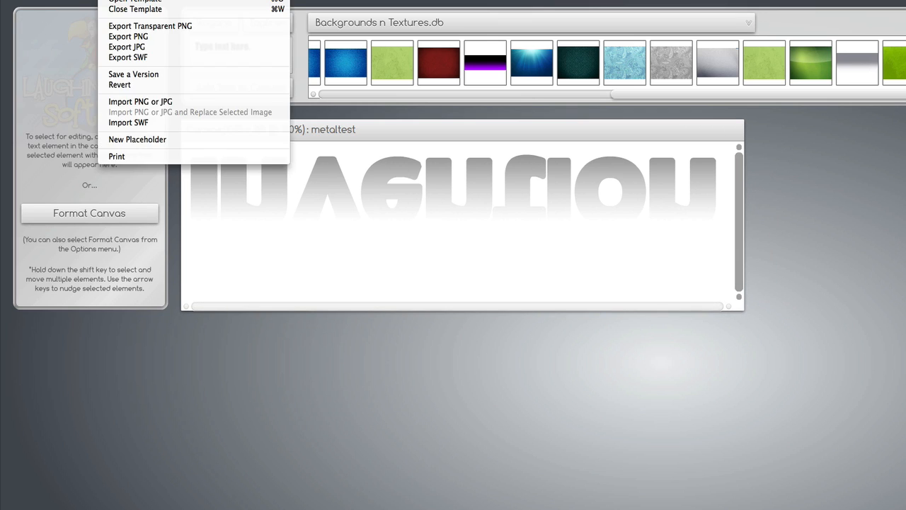
left_click(126, 27)
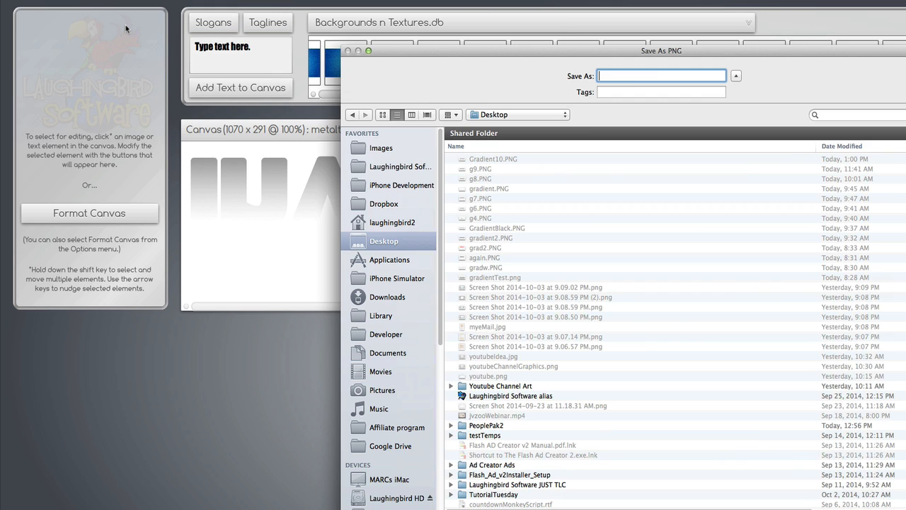
type("invert")
key("Return")
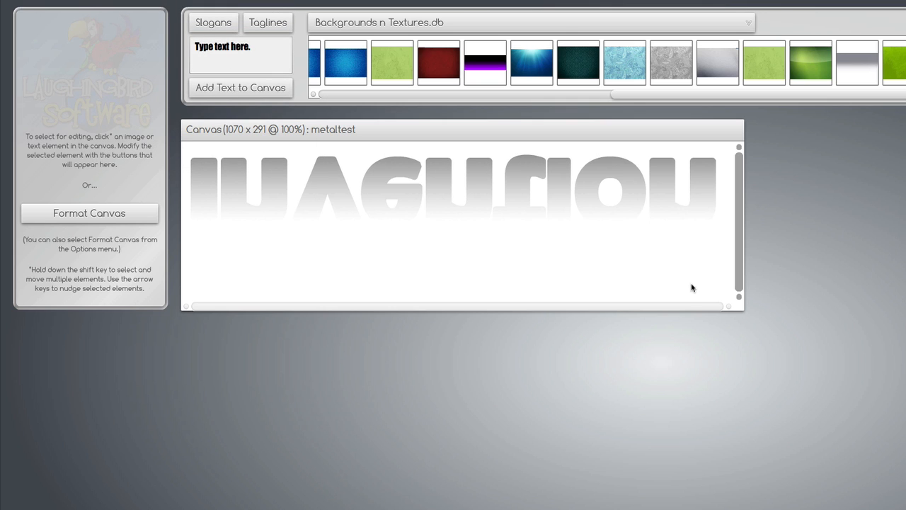
With the canvas enlarged to about 1538 x 714, delete the text-based reflection and move the Invention text to the upper part of the canvas
left_click_drag(742, 317, 903, 506)
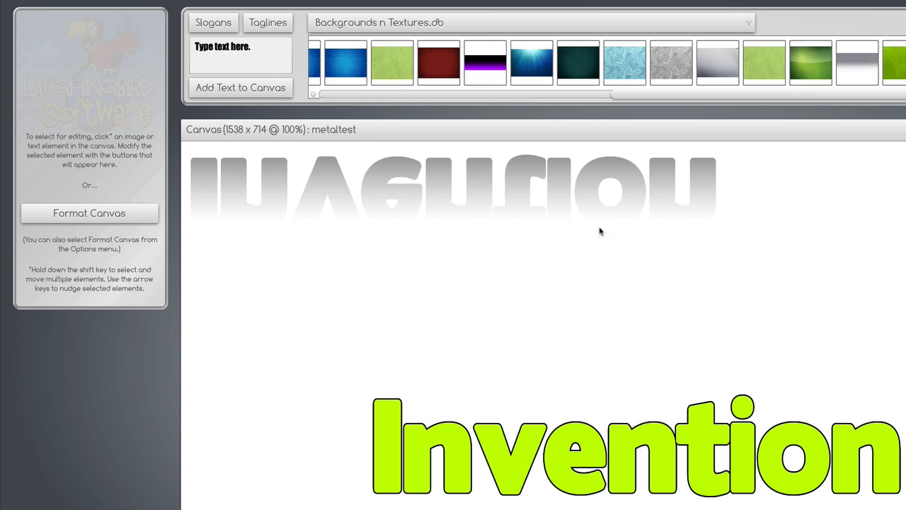
left_click_drag(589, 181, 667, 216)
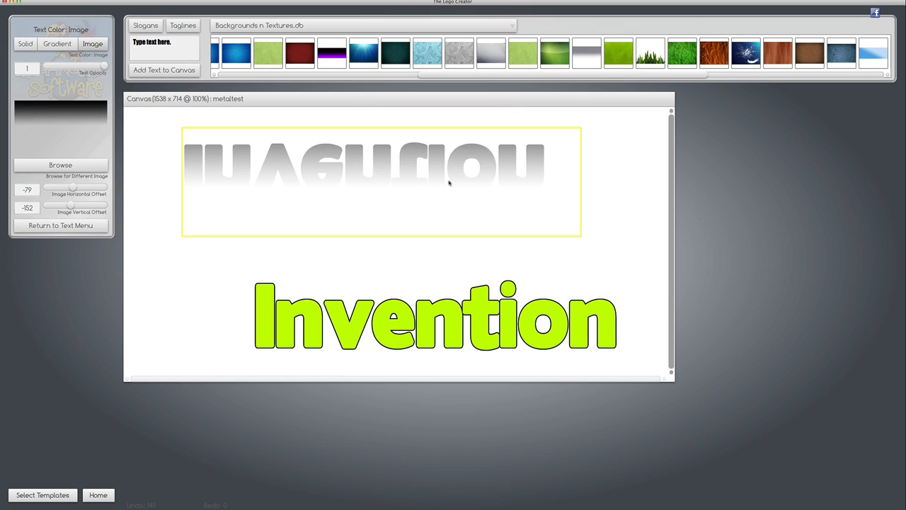
key("Delete")
left_click_drag(348, 332, 294, 172)
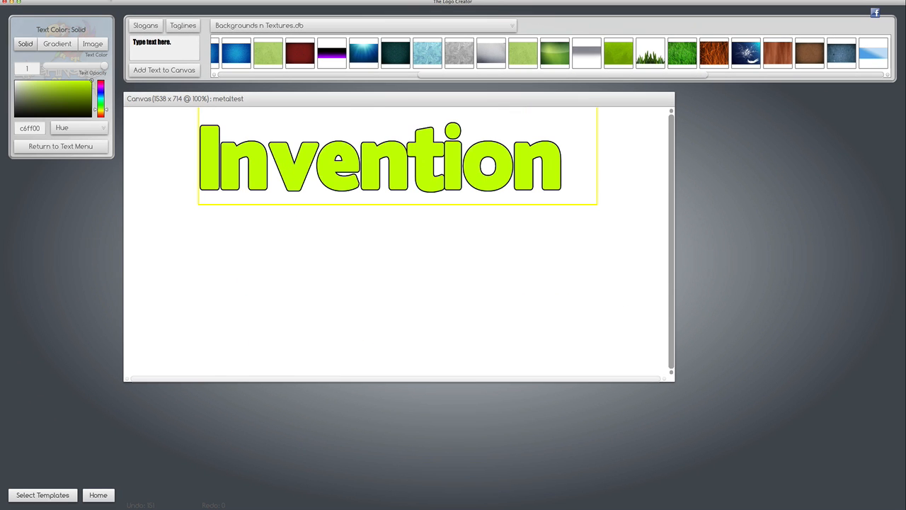
Import the exported reflection PNG and position it directly beneath the green Invention text
left_click(81, 0)
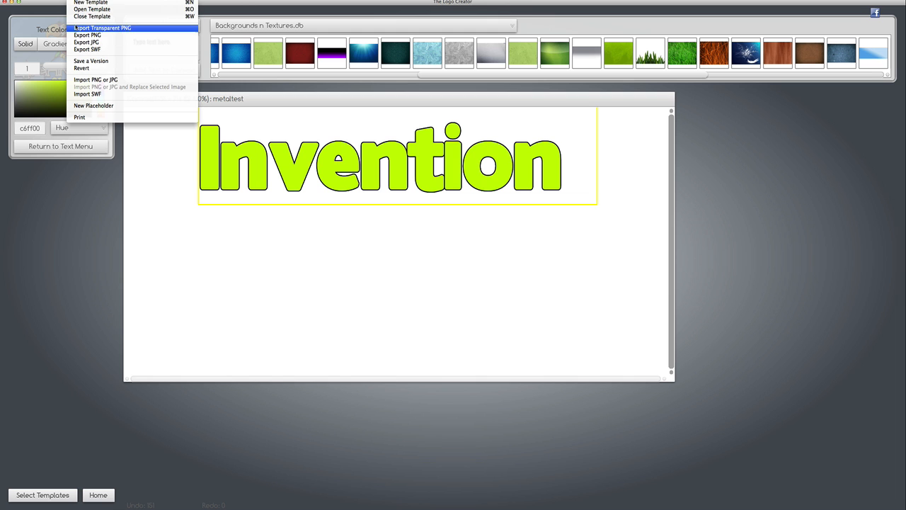
left_click(134, 79)
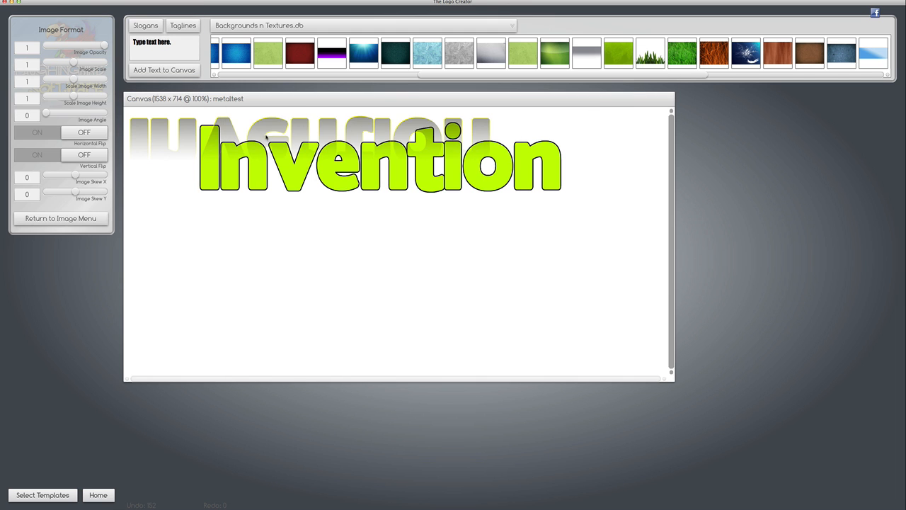
left_click_drag(234, 134, 320, 234)
left_click_drag(199, 235, 205, 212)
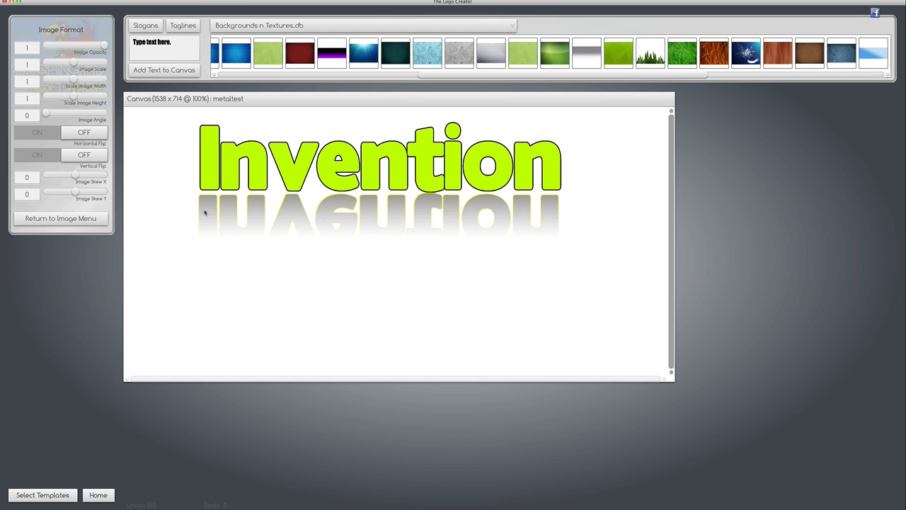
Switch the imported reflection's image color to Colorize with an opacity of 0.95
left_click(60, 218)
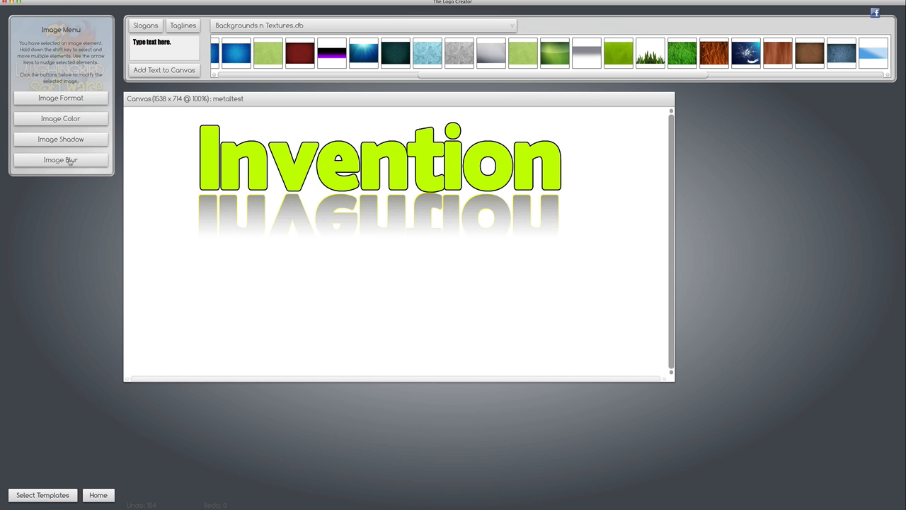
left_click(58, 121)
left_click(68, 51)
left_click(119, 74)
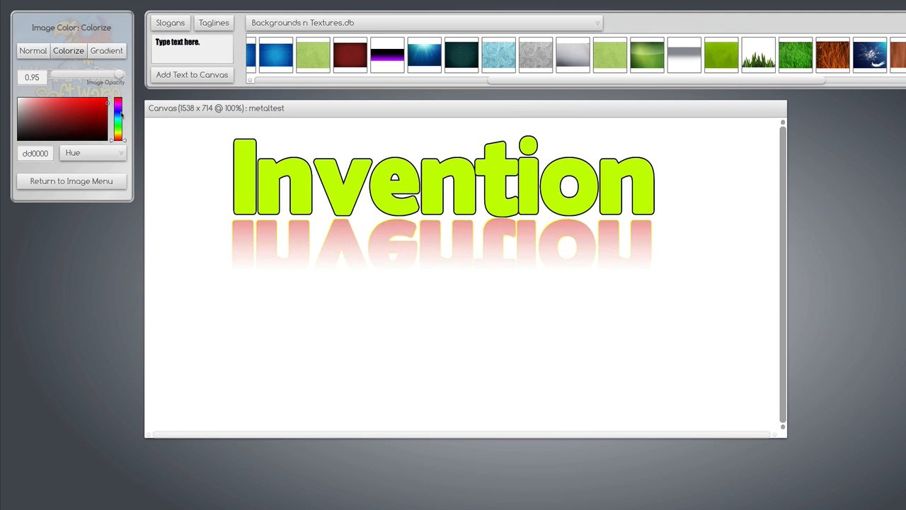
Change the reflection's colorize color to a bright green like the Invention text, and nudge the image slightly on the canvas
left_click(121, 123)
left_click_drag(121, 123, 121, 130)
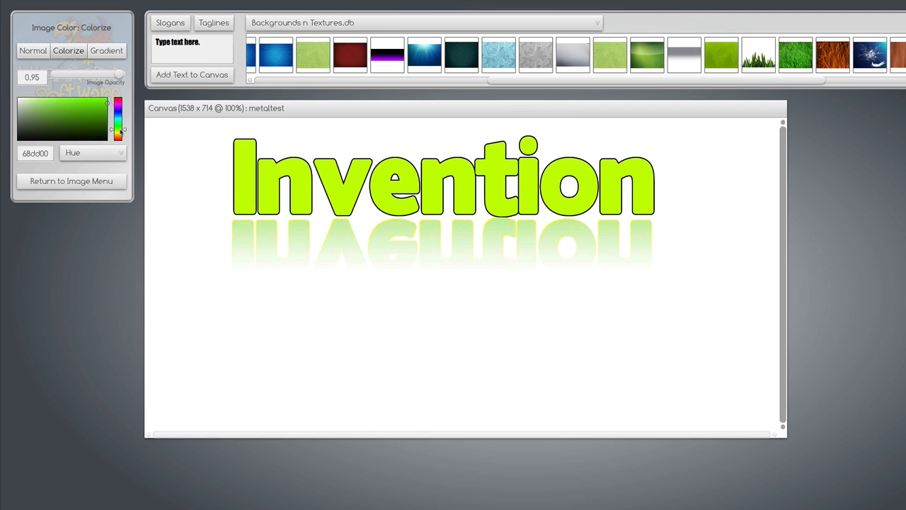
left_click(107, 98)
left_click(190, 219)
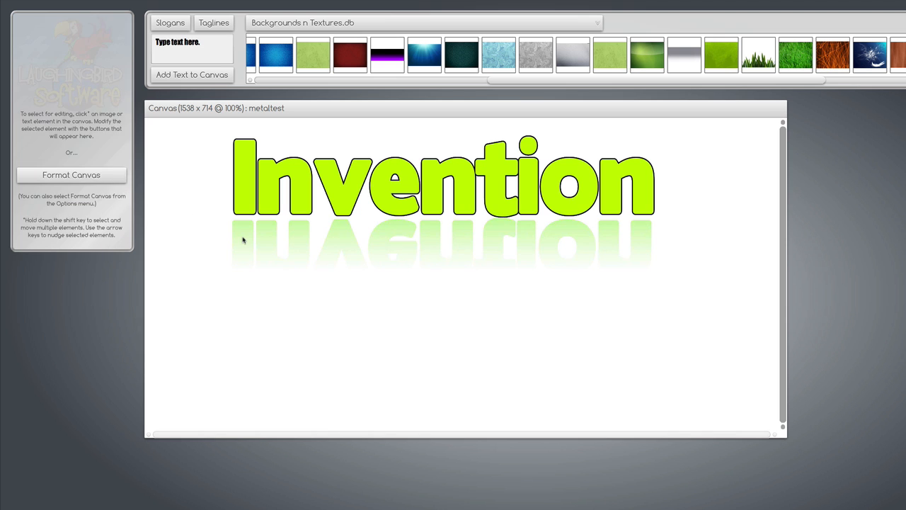
left_click_drag(242, 238, 245, 233)
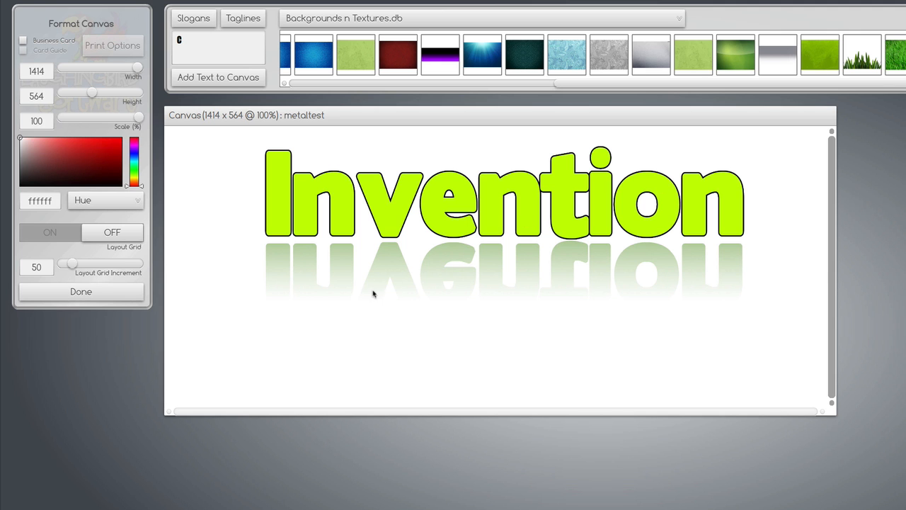
Try a dark red canvas background, 8f0808, and set the background back to white
left_click(117, 158)
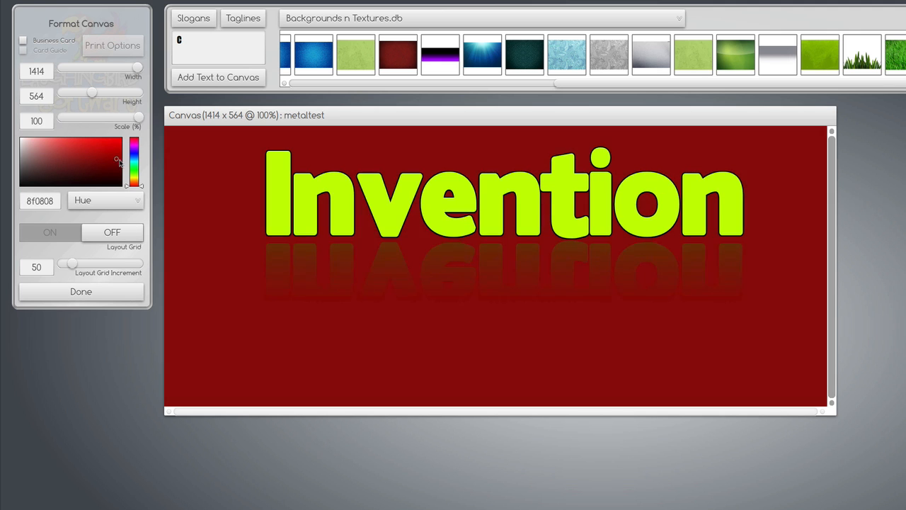
mouse_move(119, 163)
left_mouse_down()
mouse_move(14, 145)
mouse_move(7, 164)
mouse_move(9, 138)
left_mouse_up()
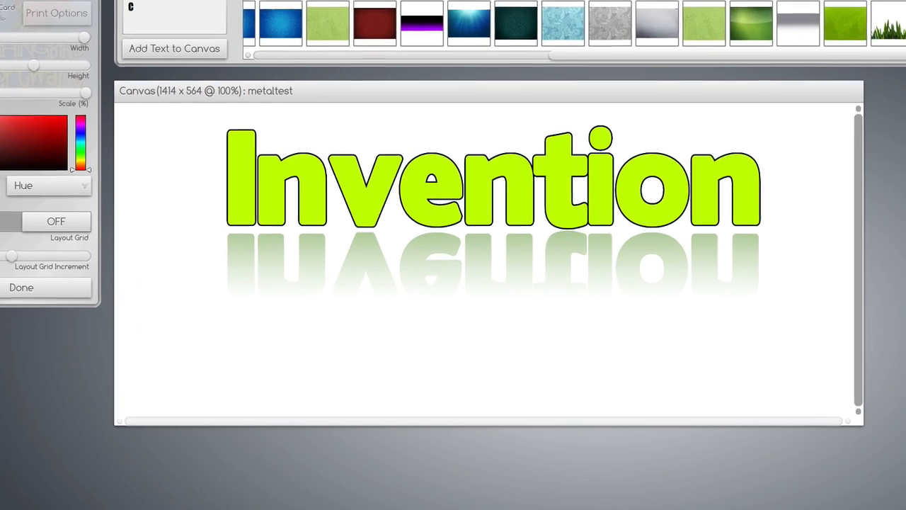